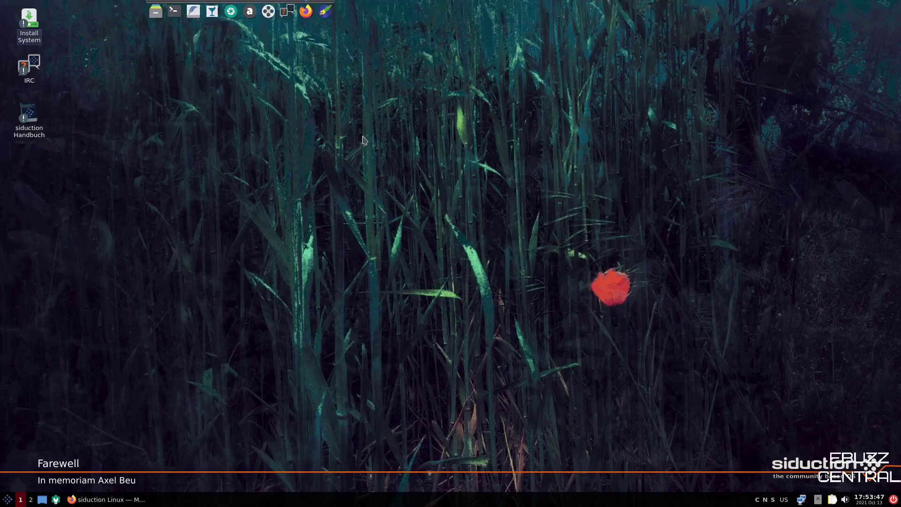
Bring Firefox back and scroll the siduction.org homepage down to the footer and back to the top.
click(106, 501)
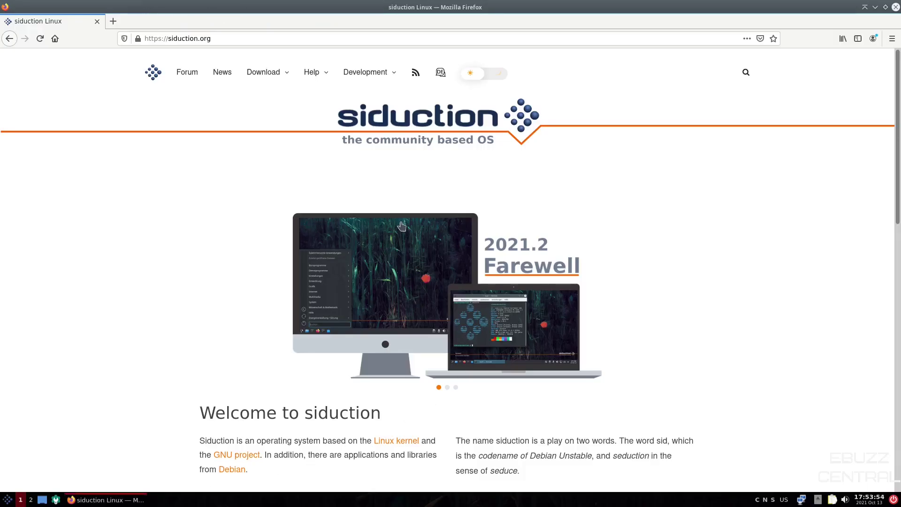
scroll(518, 256, down, 3)
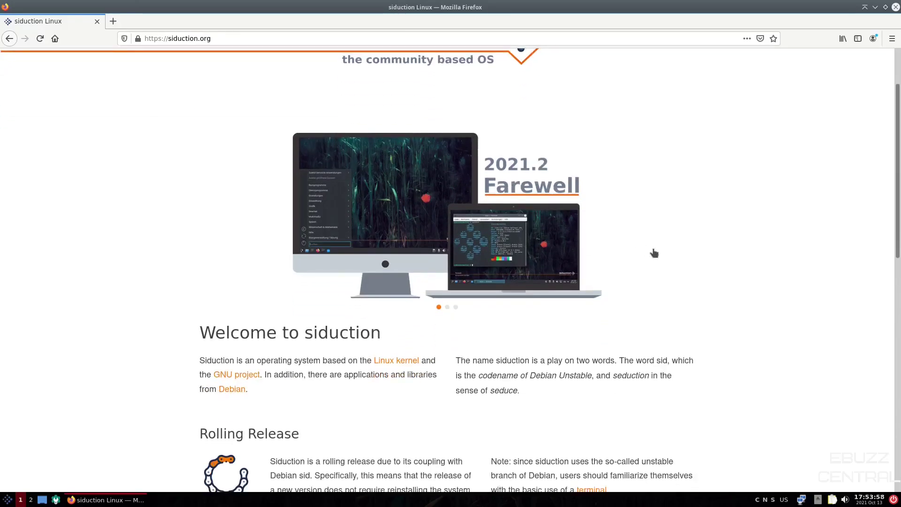
scroll(654, 253, down, 5)
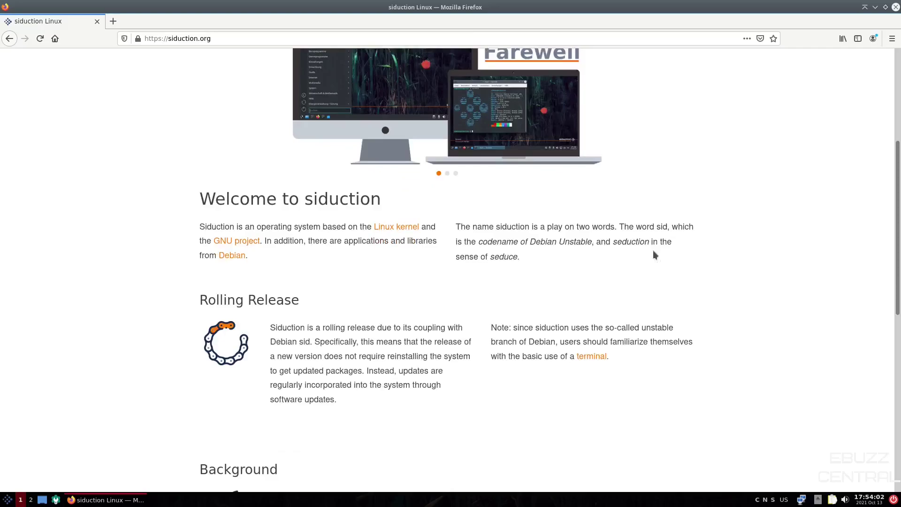
scroll(655, 255, down, 2)
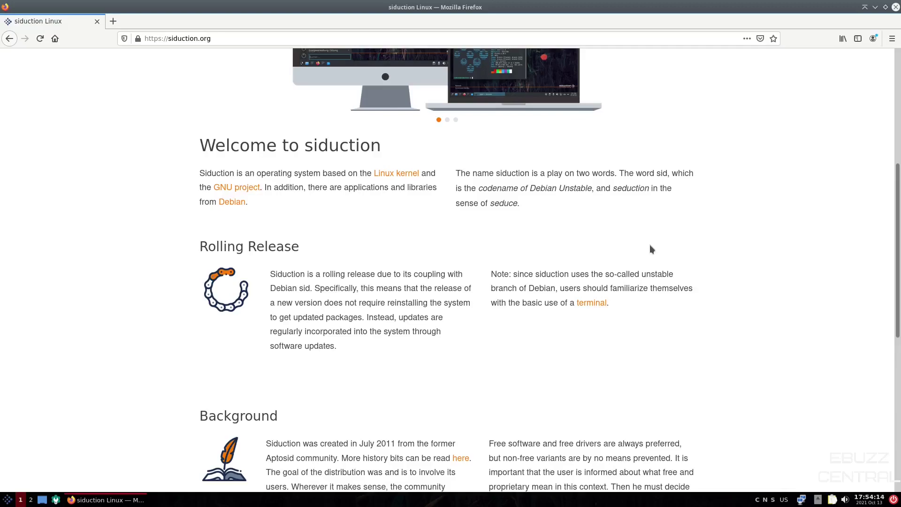
scroll(638, 240, down, 2)
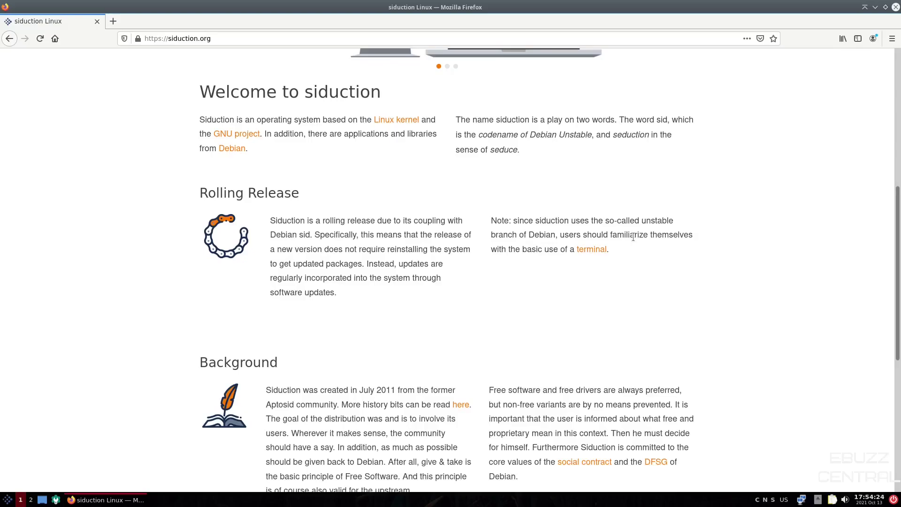
scroll(634, 240, down, 6)
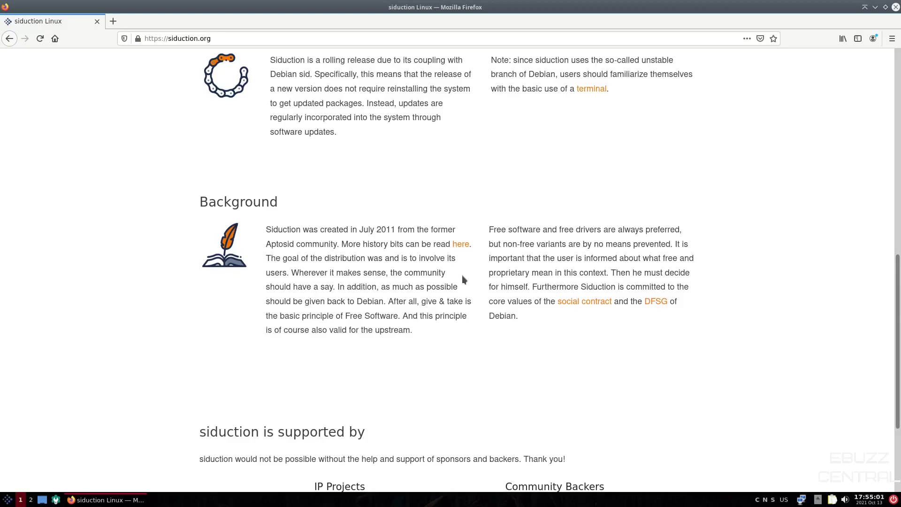
scroll(462, 279, down, 5)
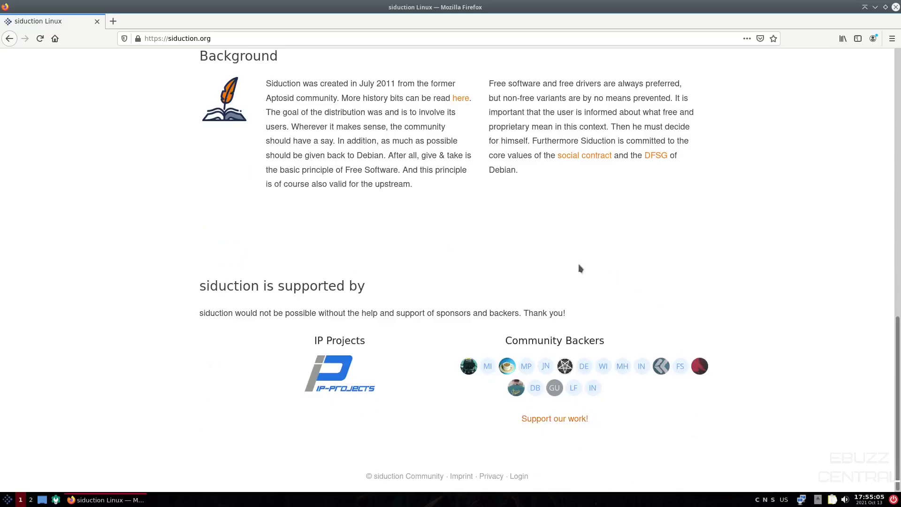
scroll(349, 381, up, 5)
scroll(347, 378, up, 10)
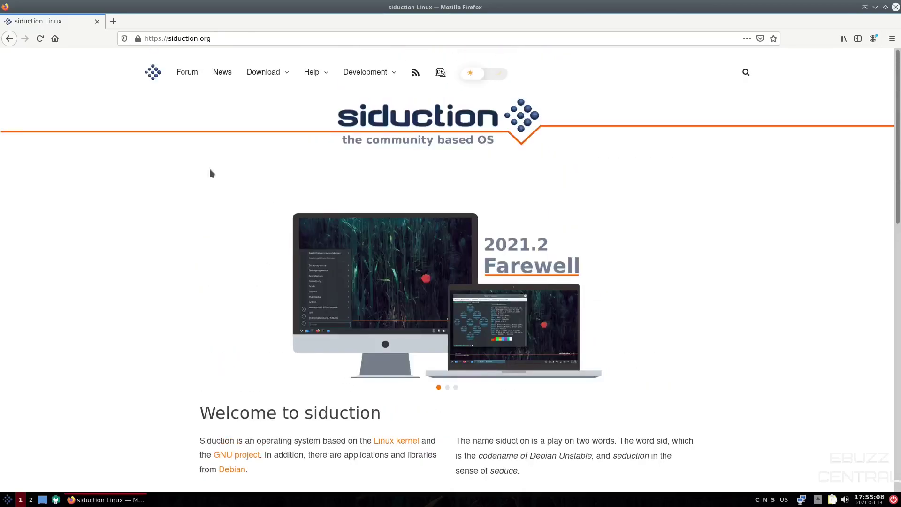
Visit the siduction forum, then the News page, looking over the Download, Help and Development menus.
click(191, 75)
scroll(387, 361, down, 4)
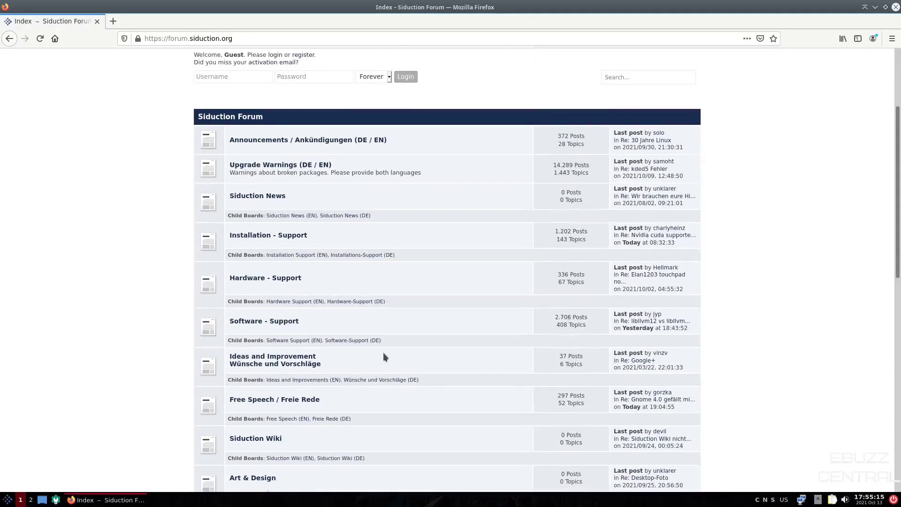
scroll(380, 348, up, 2)
scroll(380, 347, up, 5)
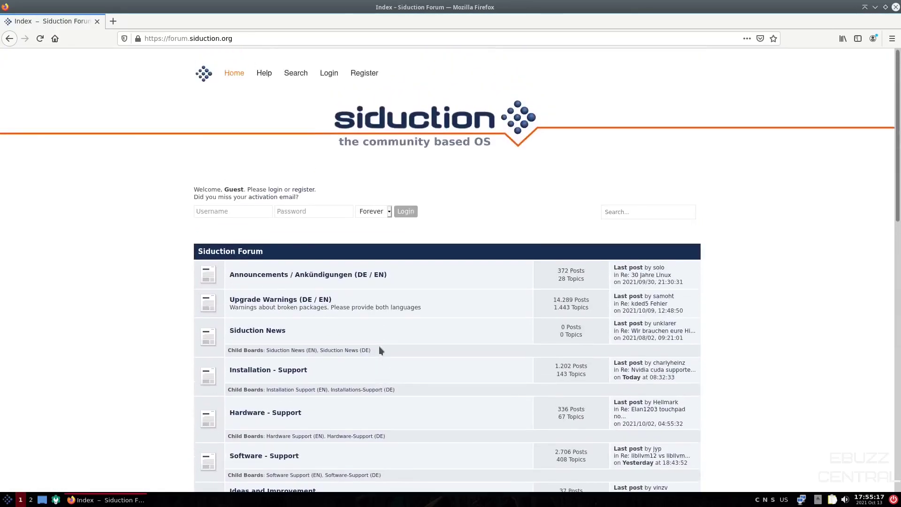
click(10, 39)
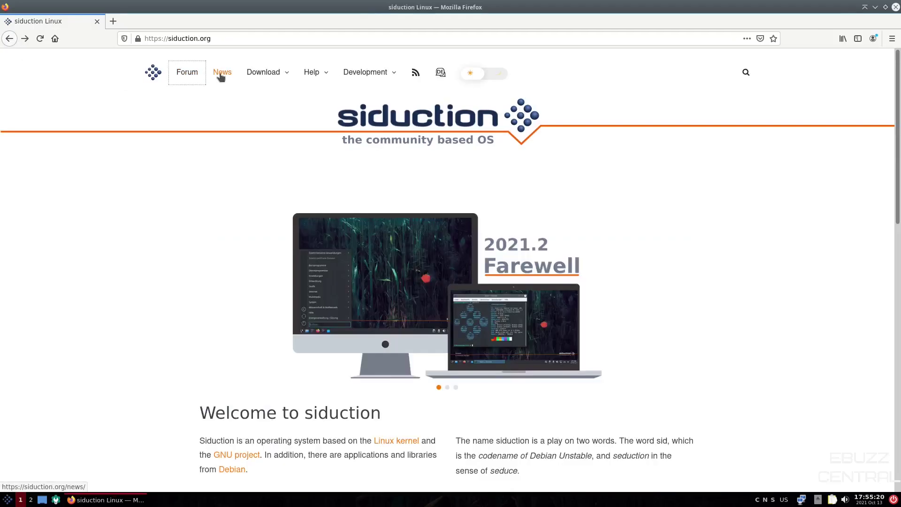
click(220, 73)
mouse_move(271, 76)
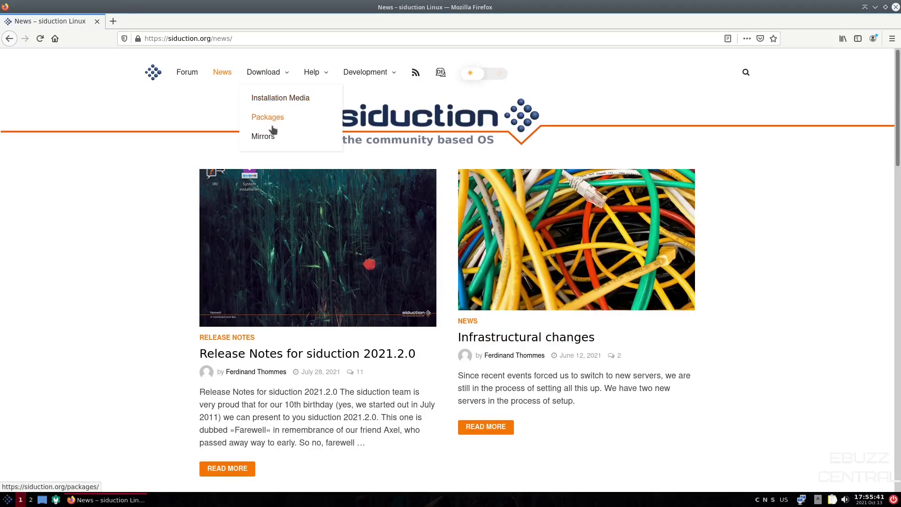
mouse_move(321, 74)
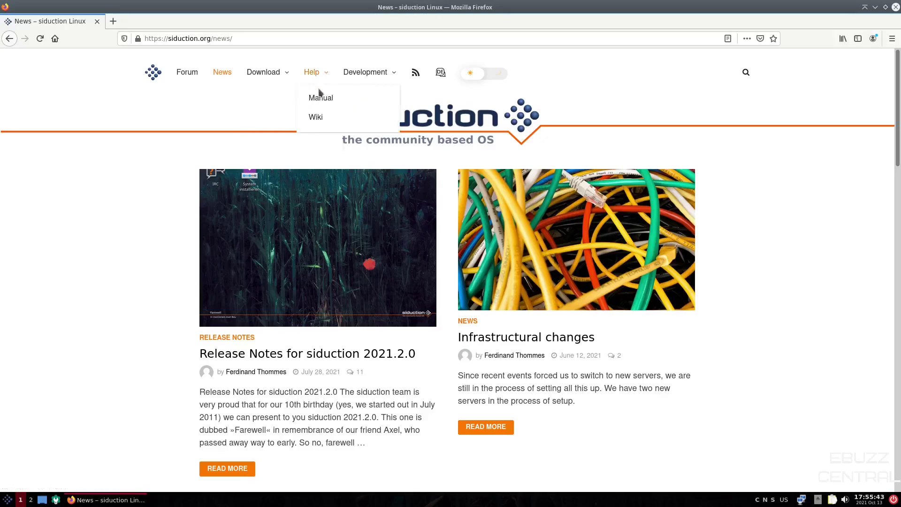
mouse_move(370, 72)
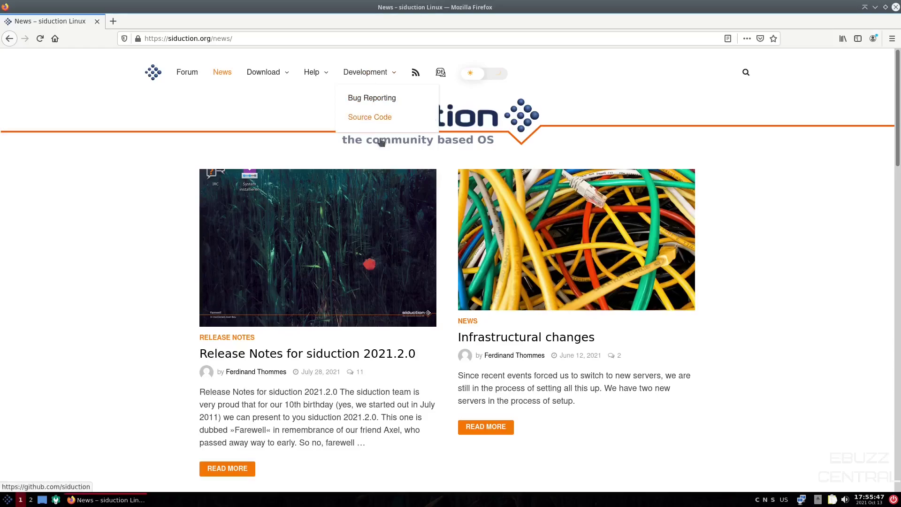
Return to the siduction home page, switch the site to dark mode, and close Firefox.
click(153, 73)
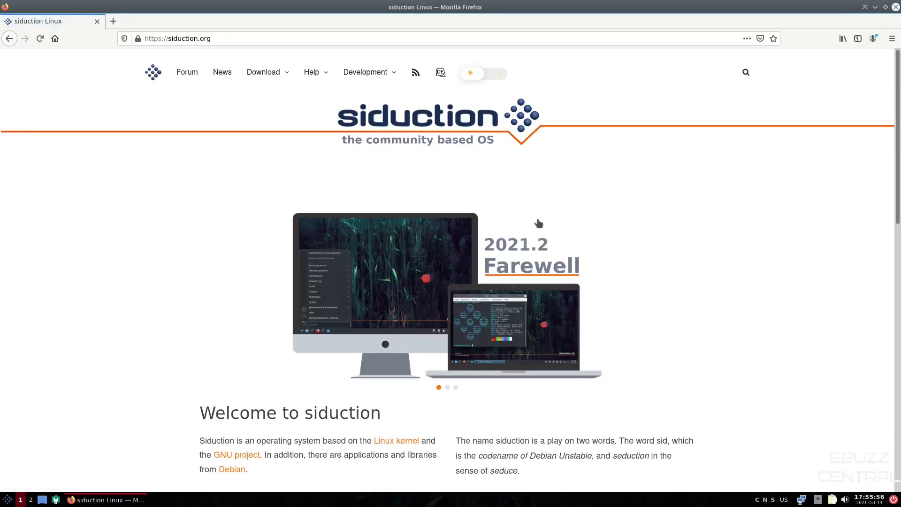
click(499, 74)
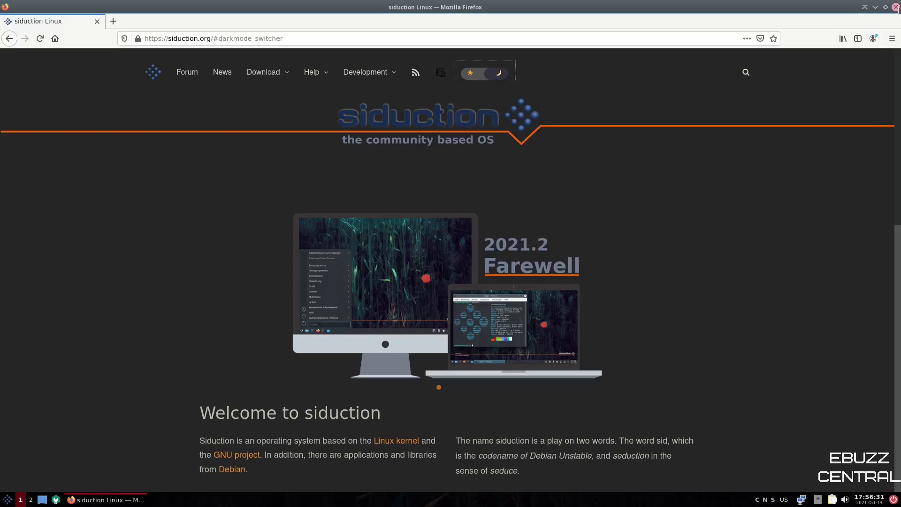
click(896, 8)
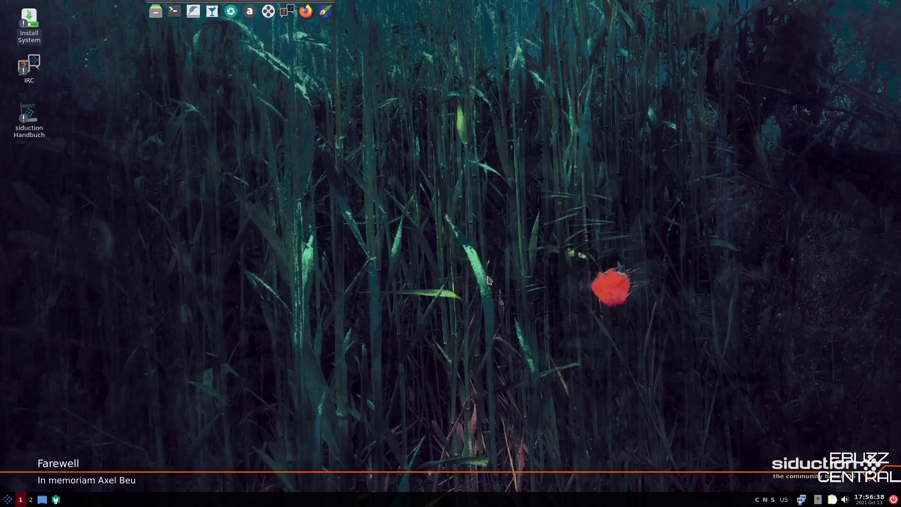
Open Desktop Preferences from the desktop menu and browse the Background wallpaper options.
right_click(509, 169)
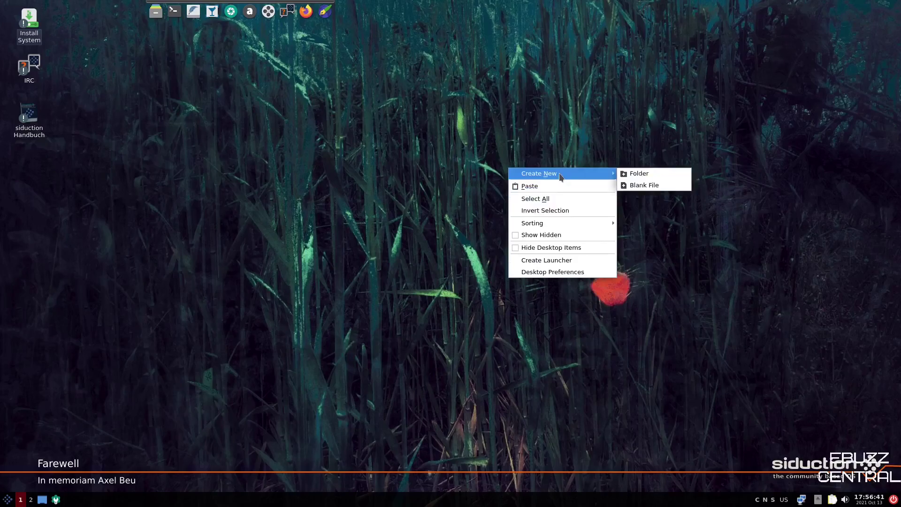
mouse_move(557, 226)
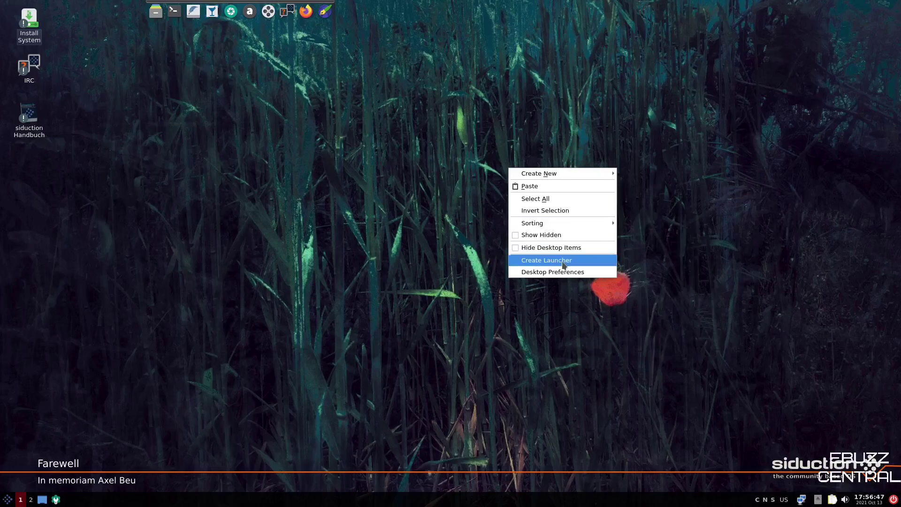
click(563, 275)
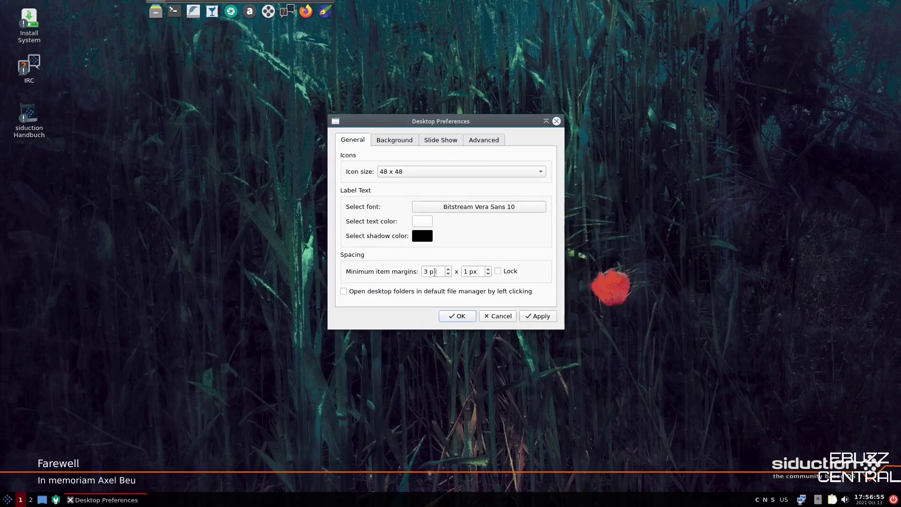
click(394, 140)
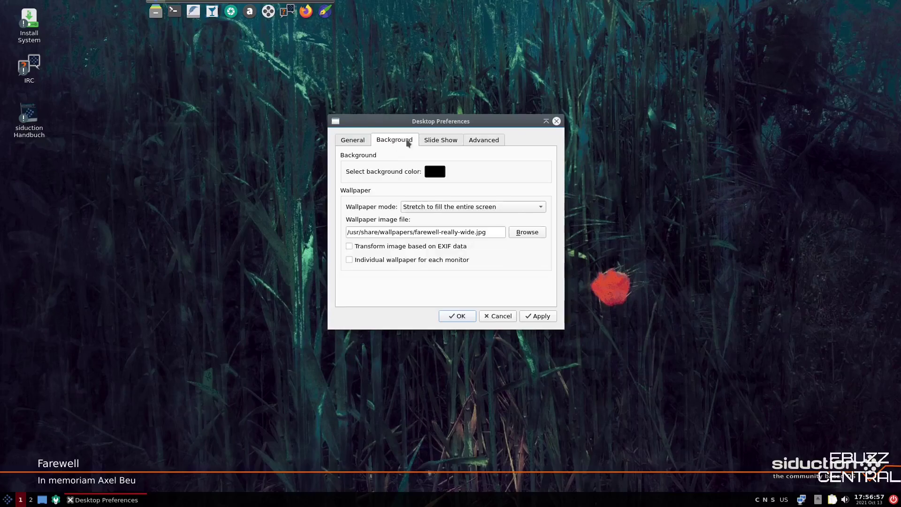
click(525, 232)
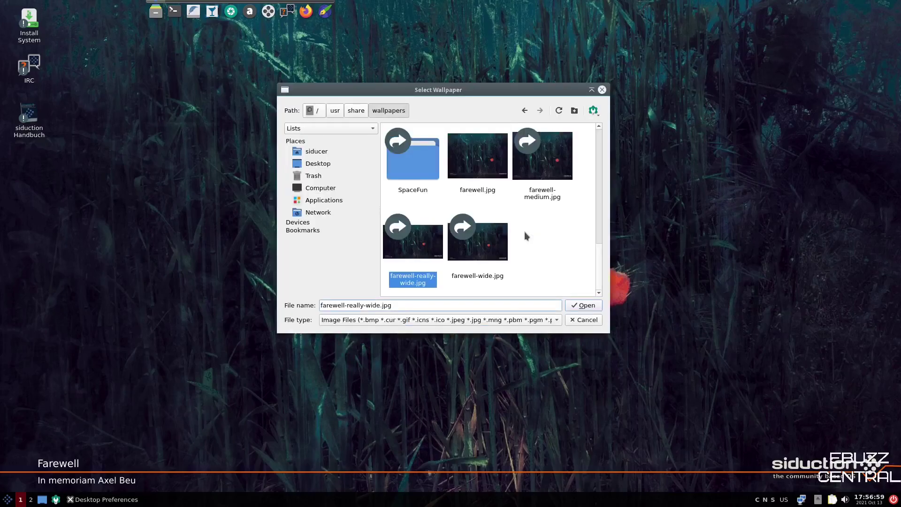
scroll(534, 233, up, 5)
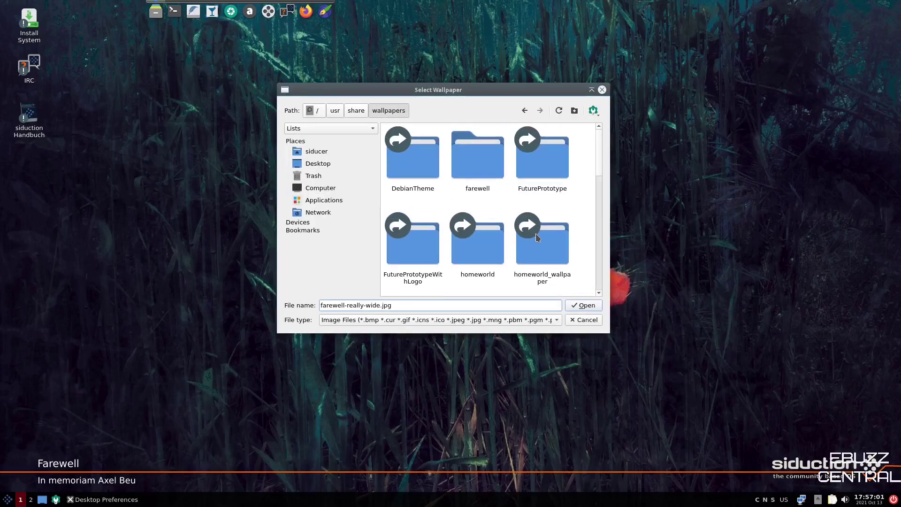
scroll(535, 232, down, 5)
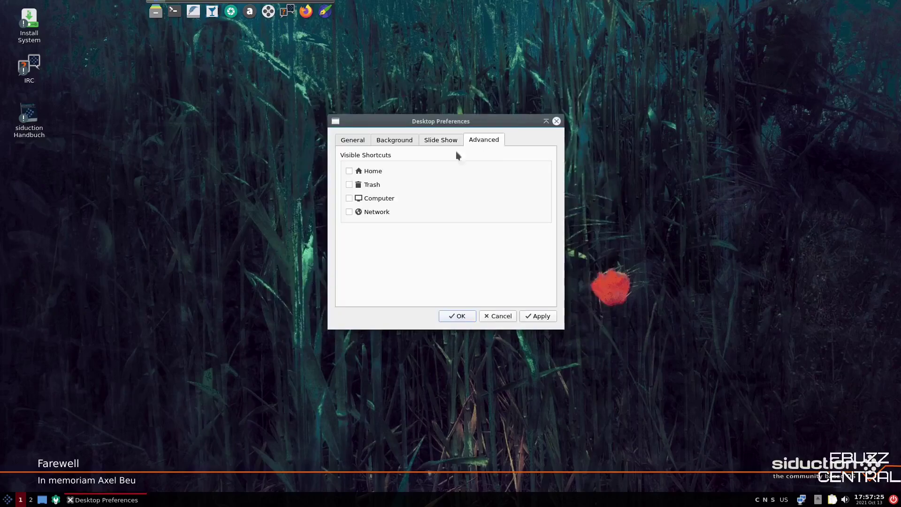
Enable the Trash and Network desktop shortcuts and apply them.
click(349, 184)
click(349, 211)
click(530, 318)
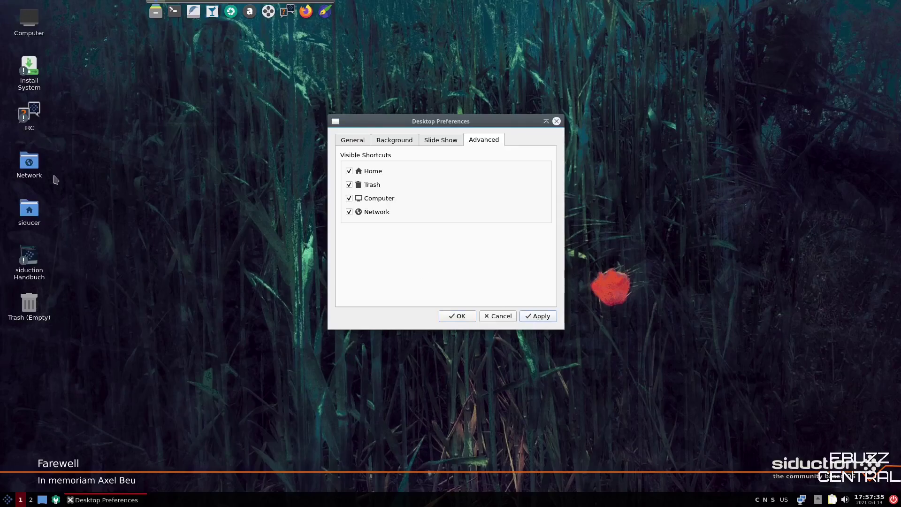
Untick the Network, Computer, Trash and Home shortcuts, apply, and close Desktop Preferences.
click(349, 211)
click(349, 198)
click(349, 184)
click(349, 170)
click(540, 316)
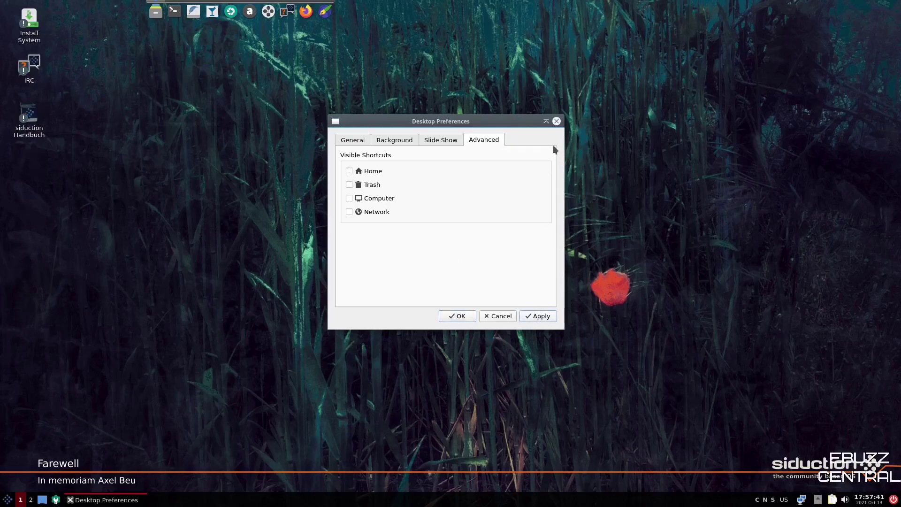
click(556, 122)
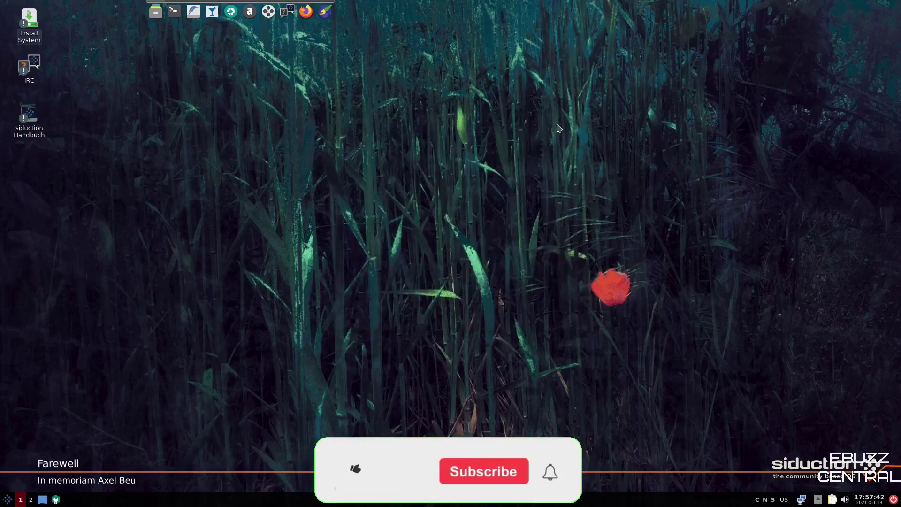
Open the LXQt Configuration Center, enlarge its window, and go to Appearance.
click(56, 499)
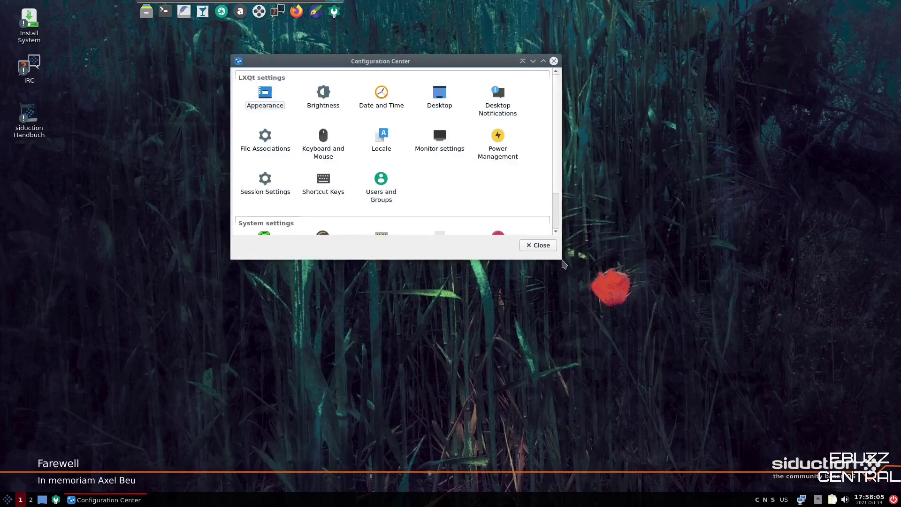
drag(562, 260, 661, 357)
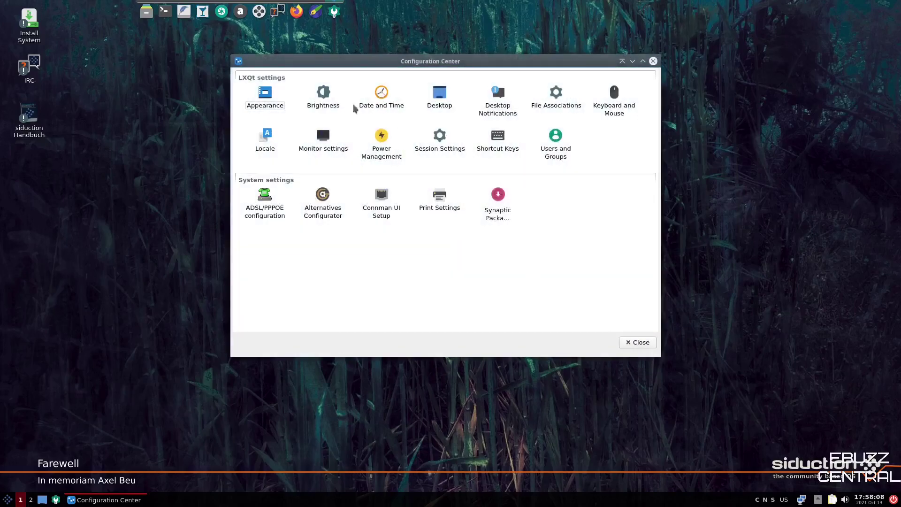
click(272, 95)
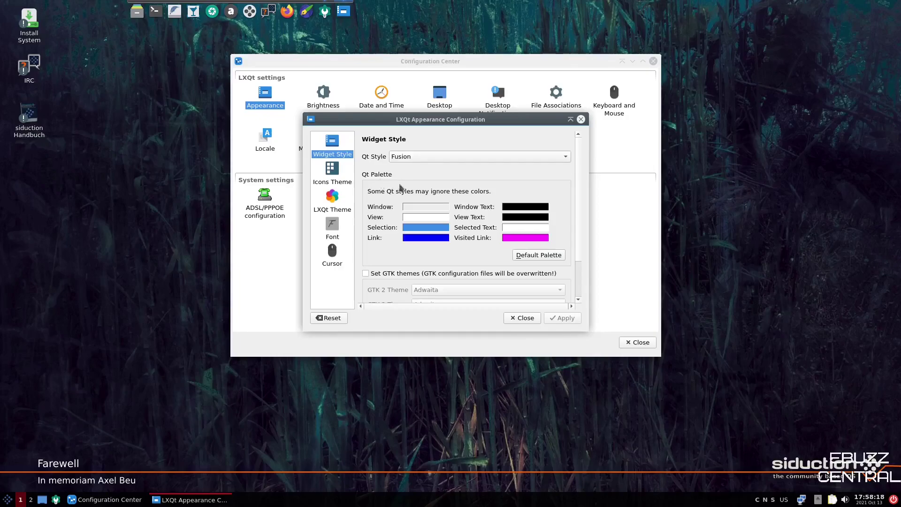
Apply the Windows Qt widget style, then switch back to Fusion and apply.
click(565, 158)
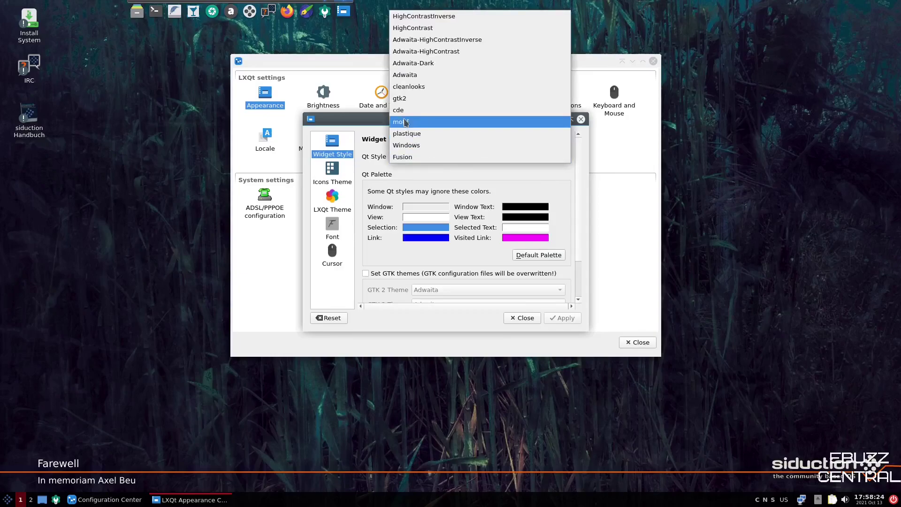
click(407, 149)
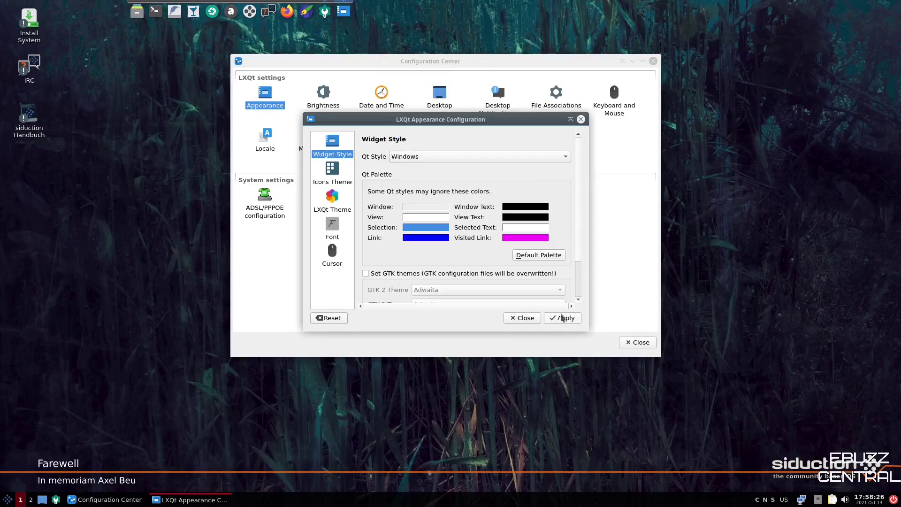
click(561, 318)
click(565, 158)
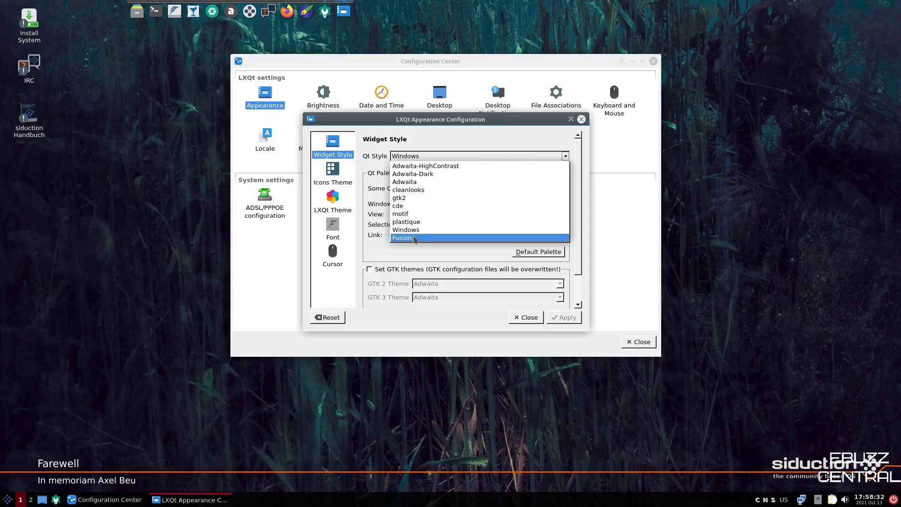
click(416, 238)
click(569, 318)
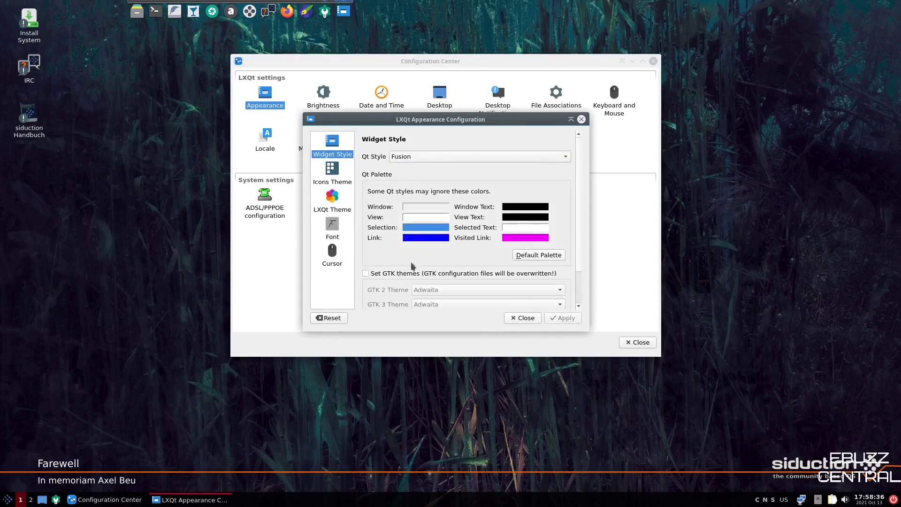
Apply the Papirus-Light icon theme, then reapply Papirus.
click(338, 172)
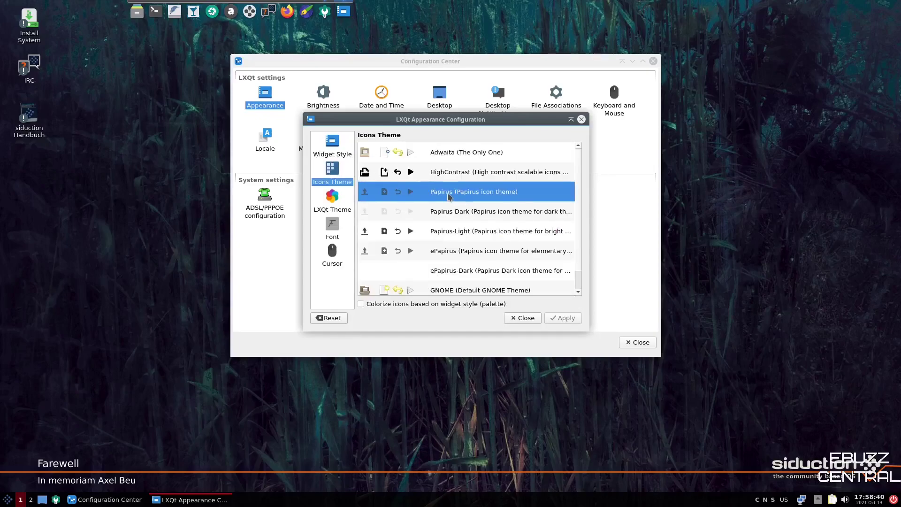
click(454, 235)
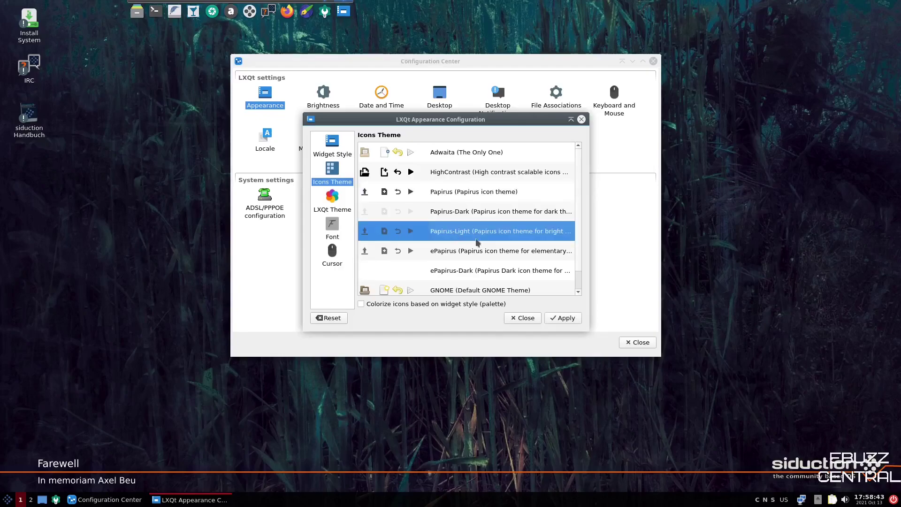
click(561, 319)
click(436, 196)
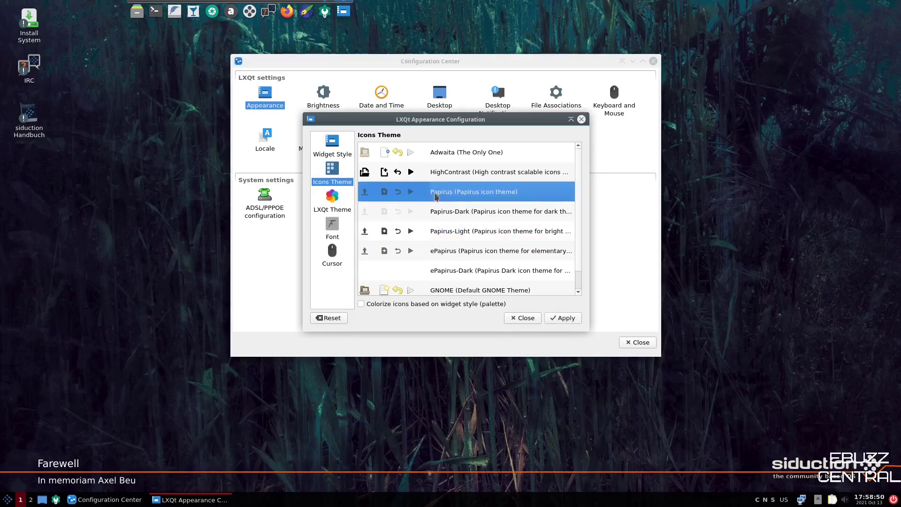
click(565, 319)
Apply the Ambiance LXQt theme, then select Farewell in the theme list.
click(328, 199)
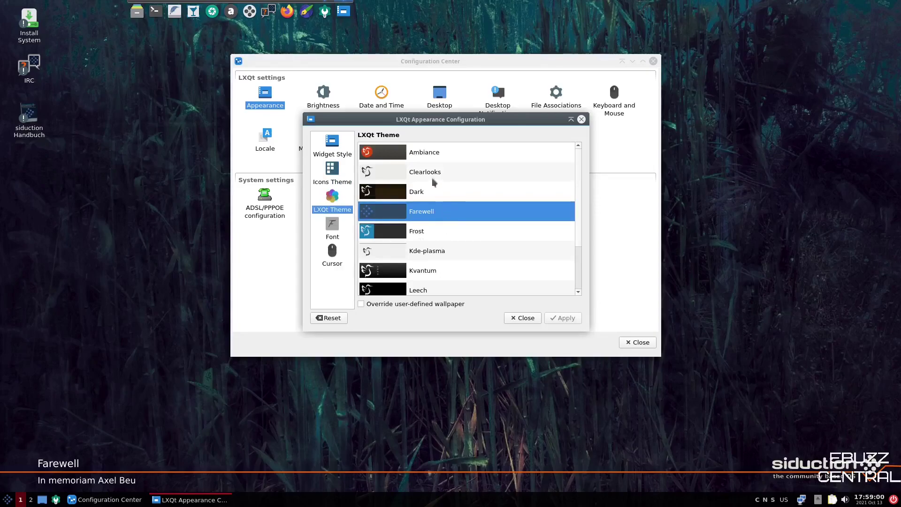
click(427, 156)
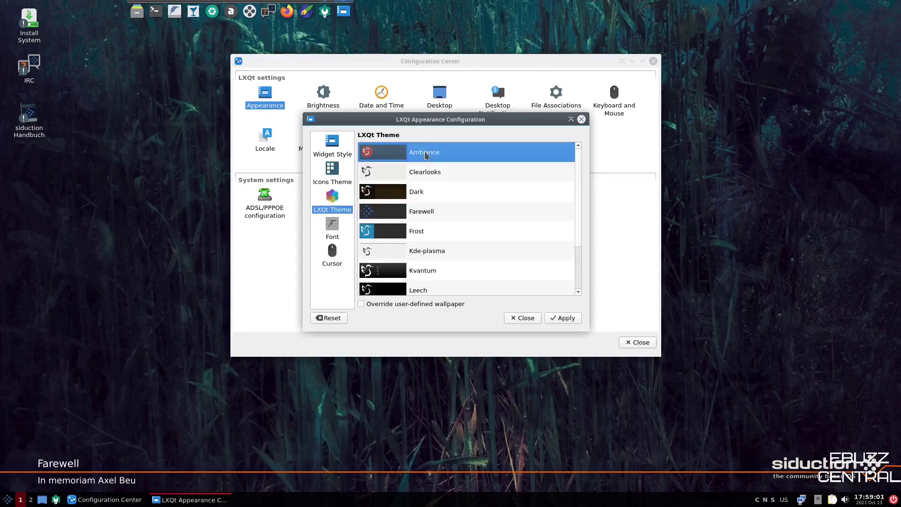
click(565, 318)
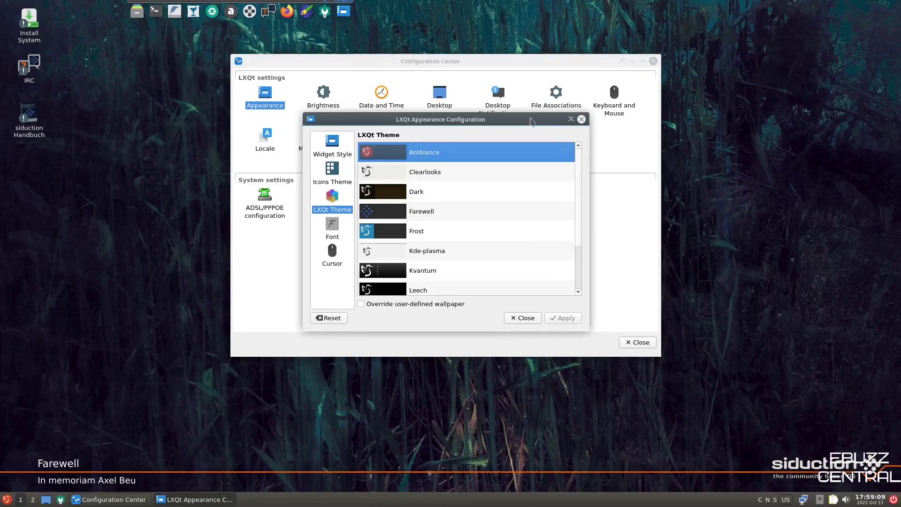
click(393, 212)
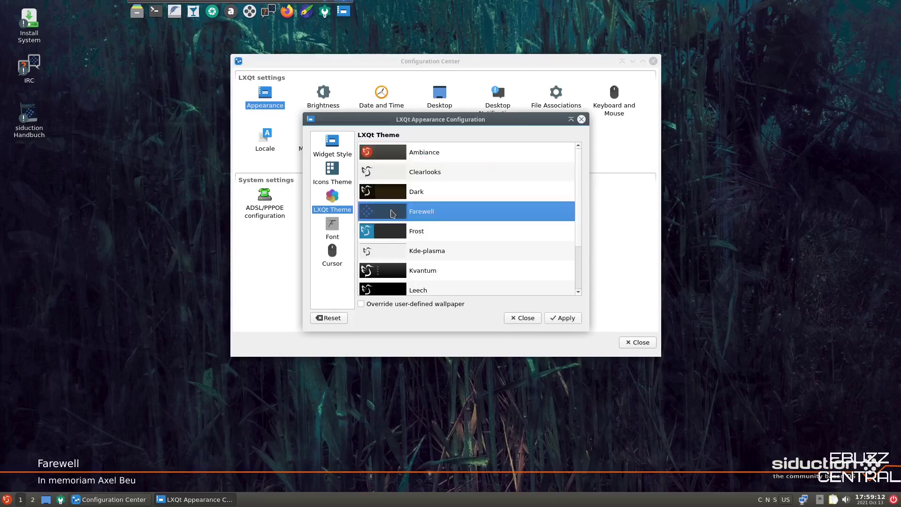
Apply the Farewell theme and raise the interface font to 12 point.
click(565, 321)
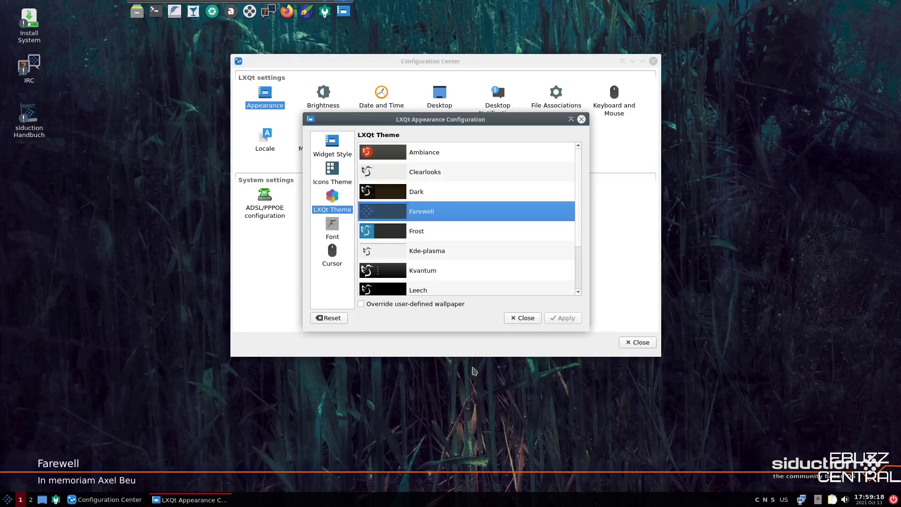
click(336, 227)
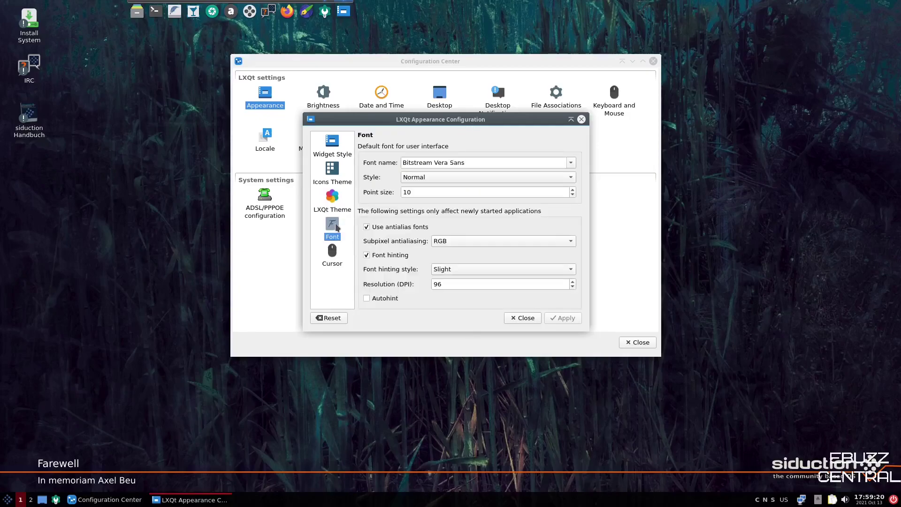
click(572, 190)
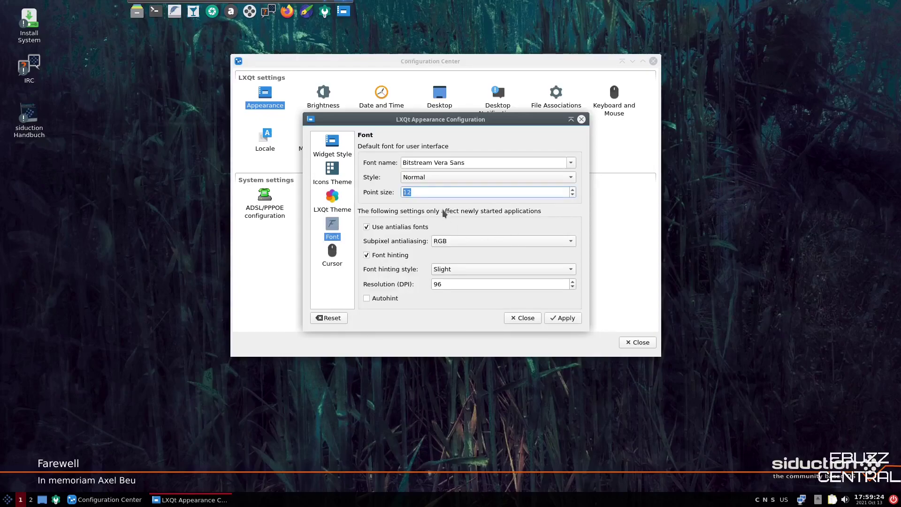
click(563, 317)
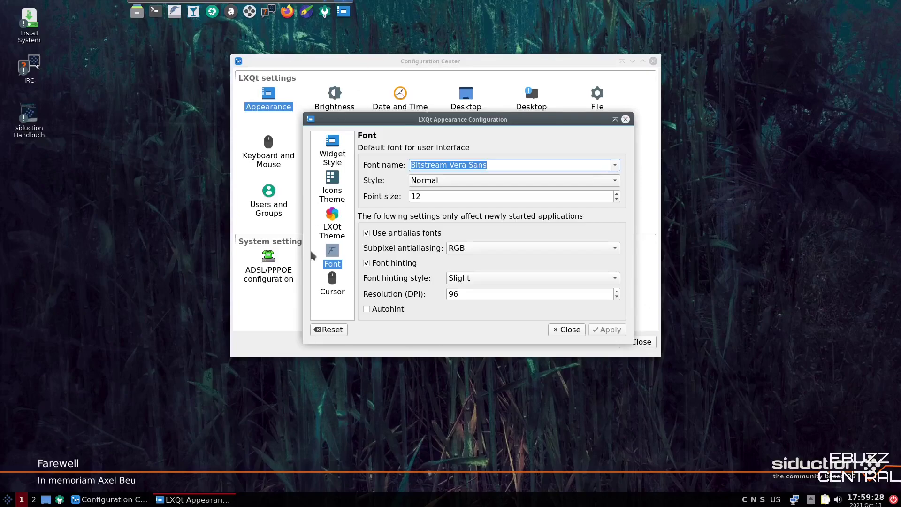
click(337, 287)
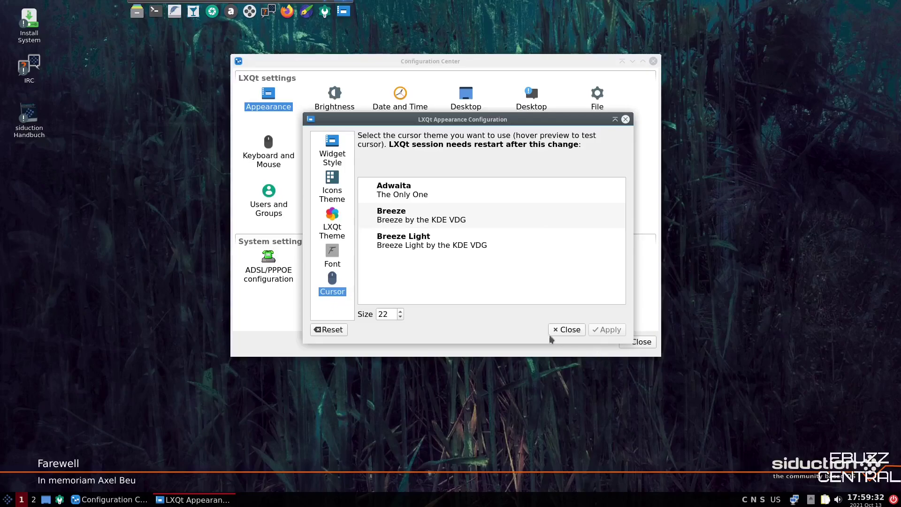
Close Appearance, launch Synaptic, browse its installed packages and Search dialog, then close Synaptic.
click(567, 330)
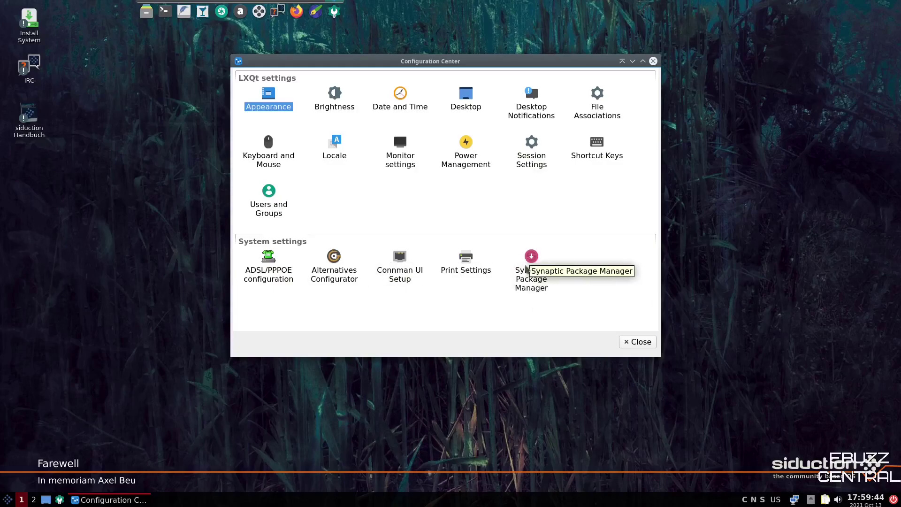
click(533, 262)
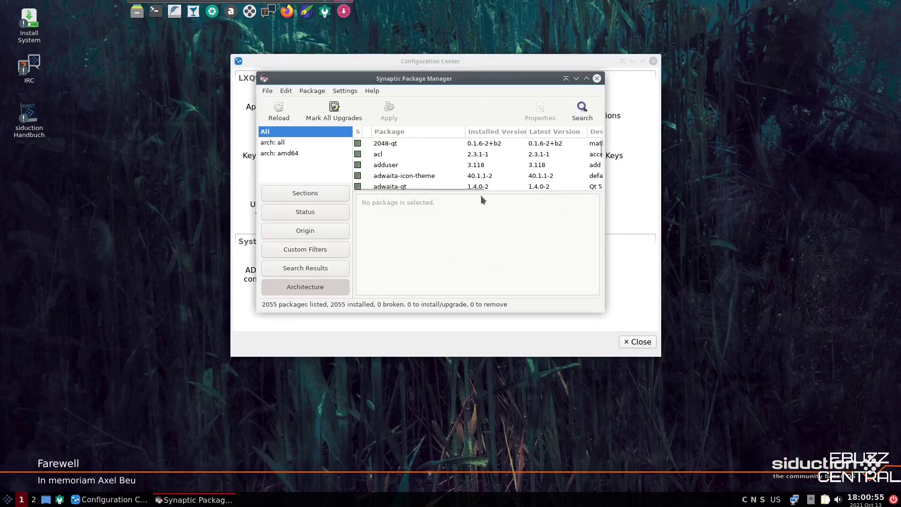
scroll(415, 156, down, 10)
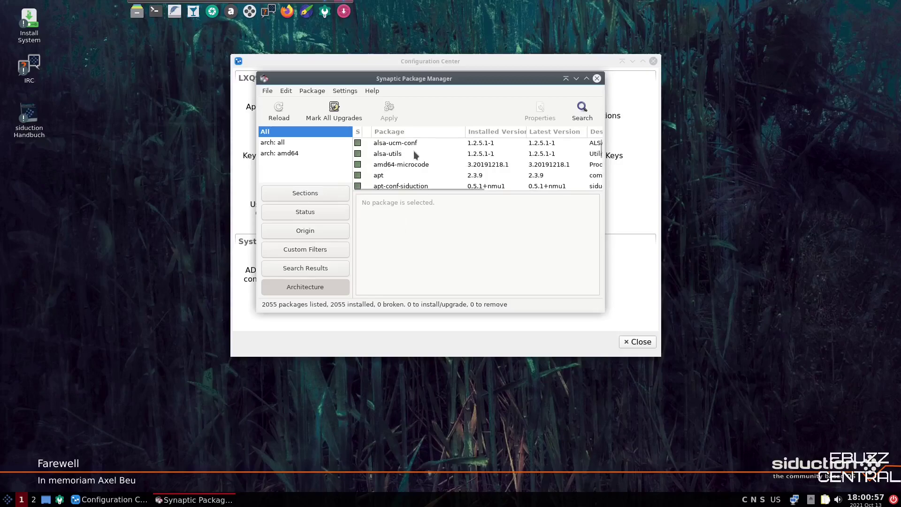
scroll(411, 153, up, 10)
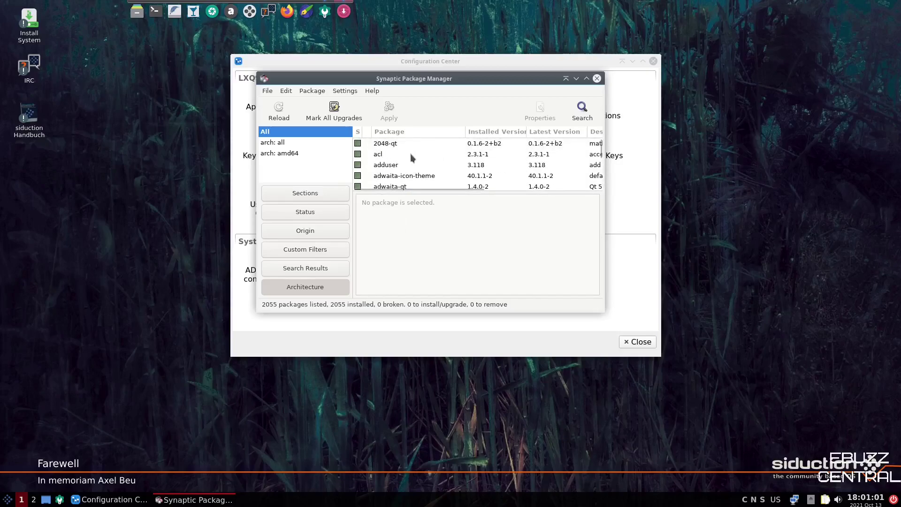
click(578, 113)
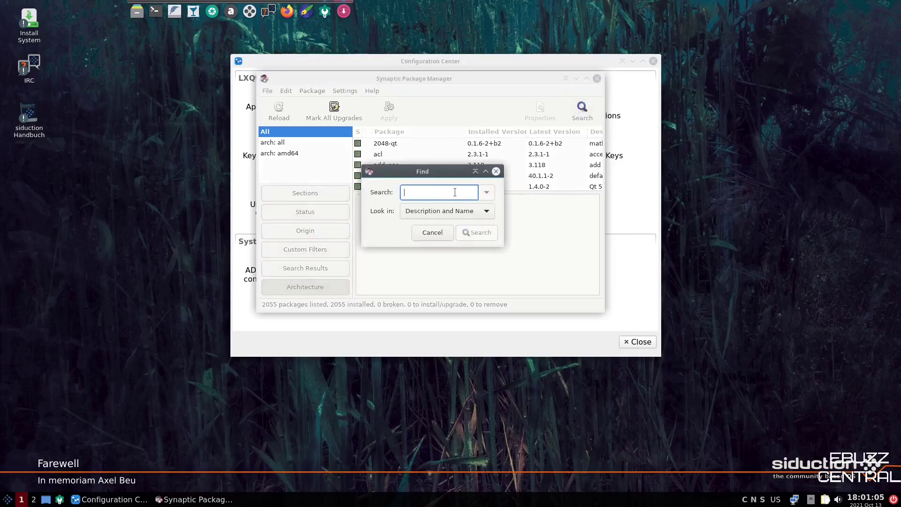
click(496, 171)
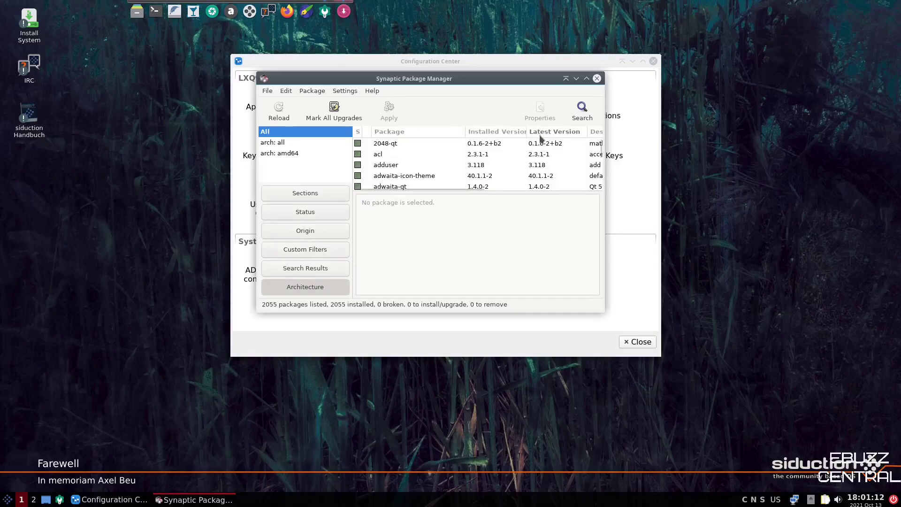
click(596, 79)
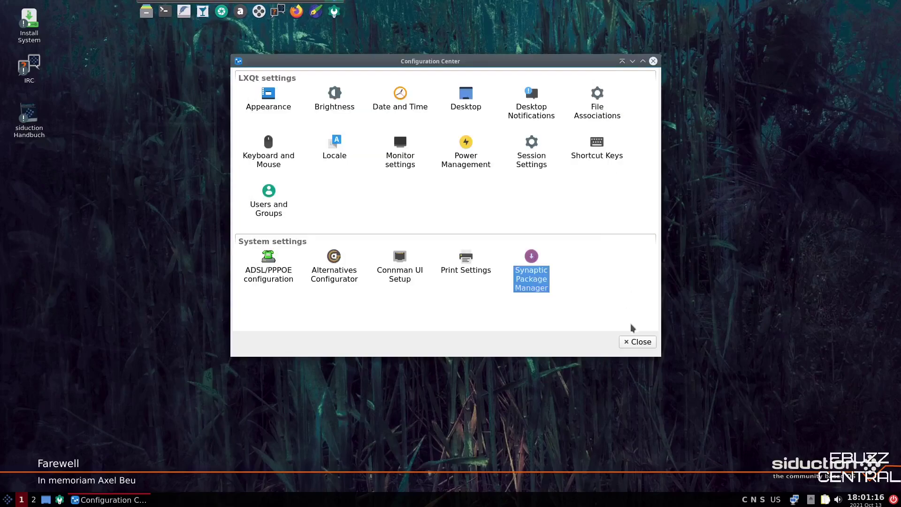
Close the Configuration Center and open the home folder in a centred, enlarged PCManFM-Qt window.
click(637, 342)
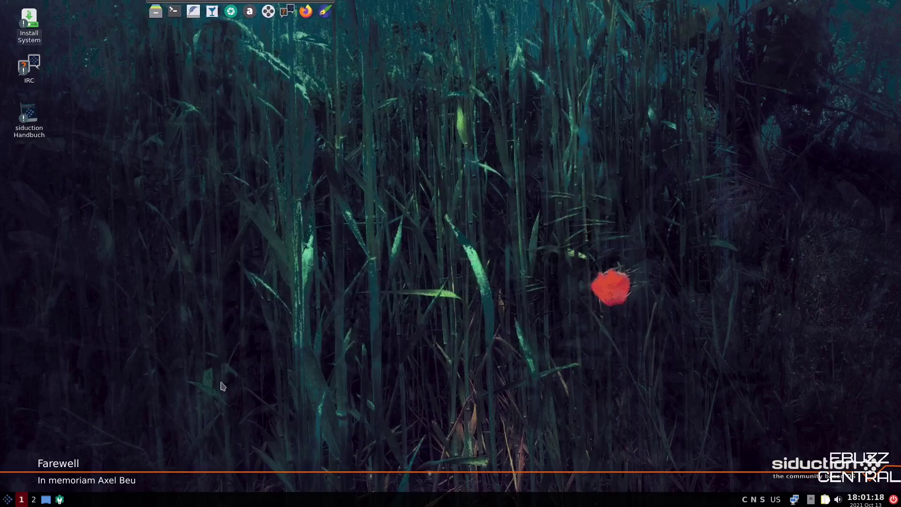
click(157, 13)
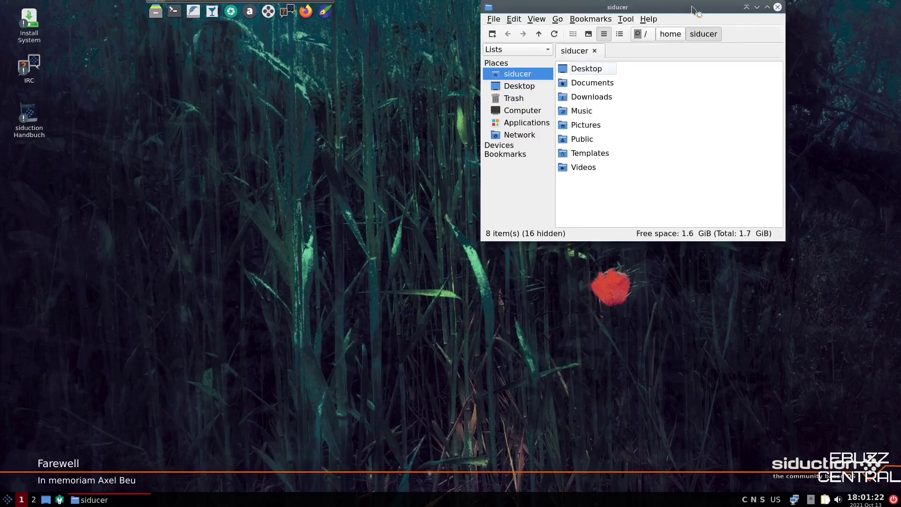
drag(692, 9, 496, 43)
drag(590, 275, 671, 365)
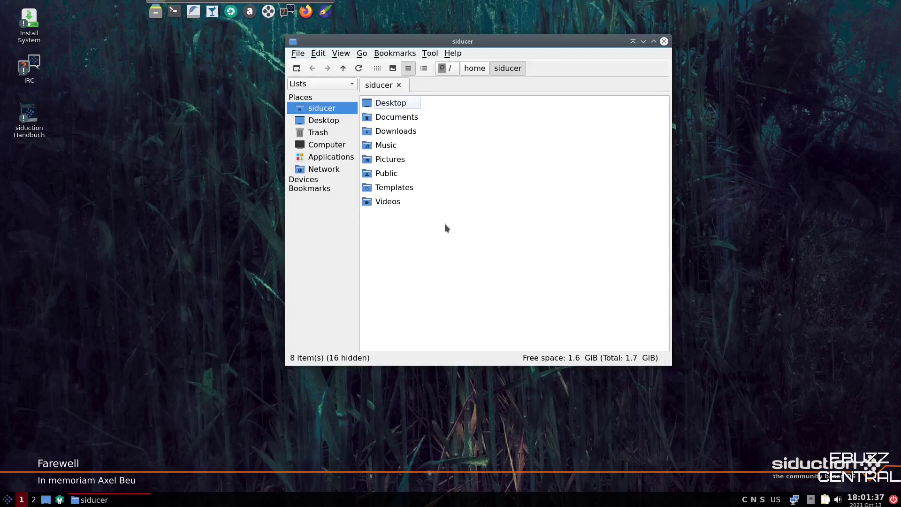
Check PCManFM-Qt's version, 0.16.0, in Help > About, then close the dialog.
click(453, 53)
click(463, 69)
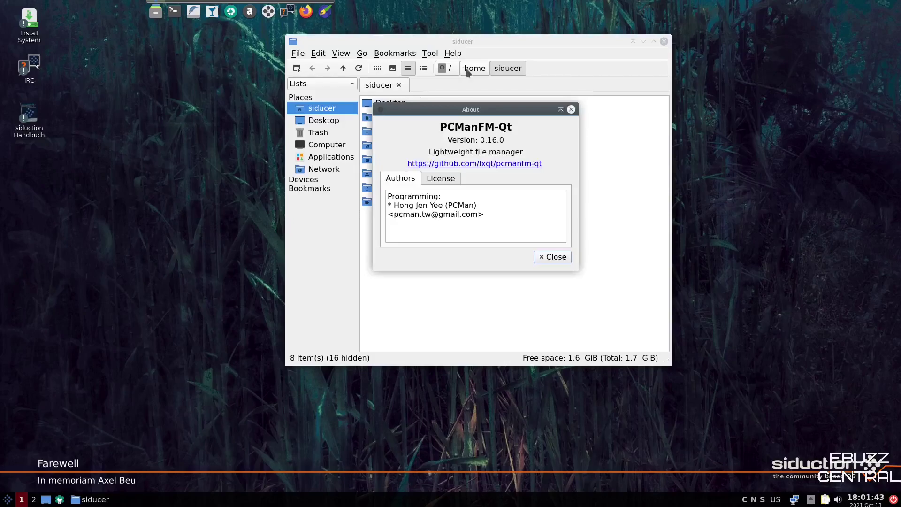
click(570, 109)
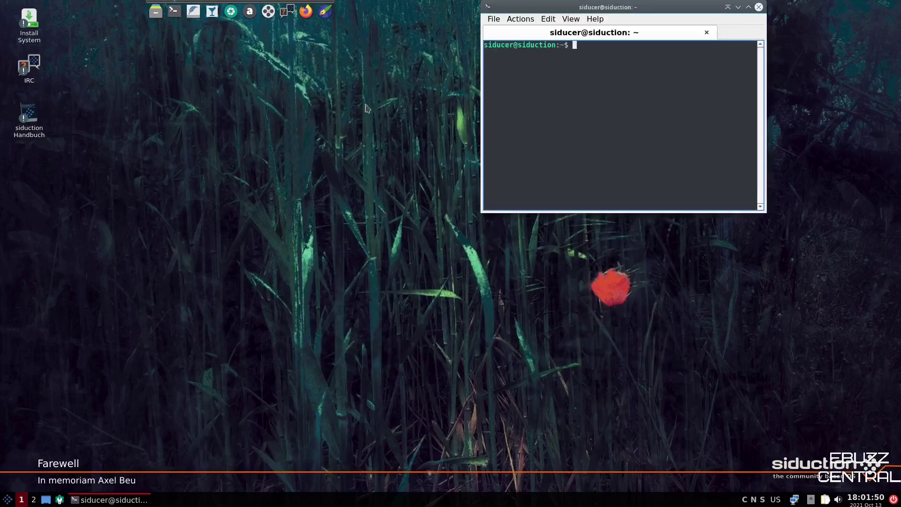
Run htop in QTerminal to view live CPU, memory and process usage.
drag(676, 10, 601, 76)
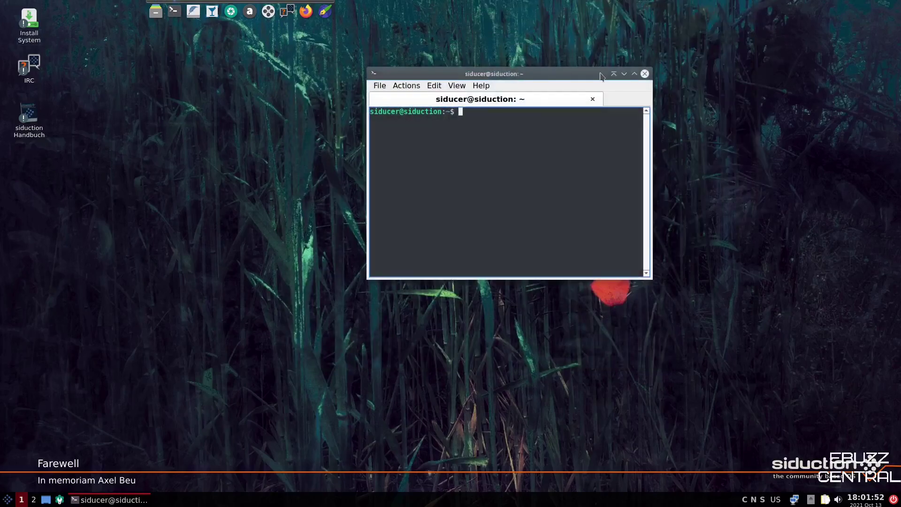
text(htop)
key(Return)
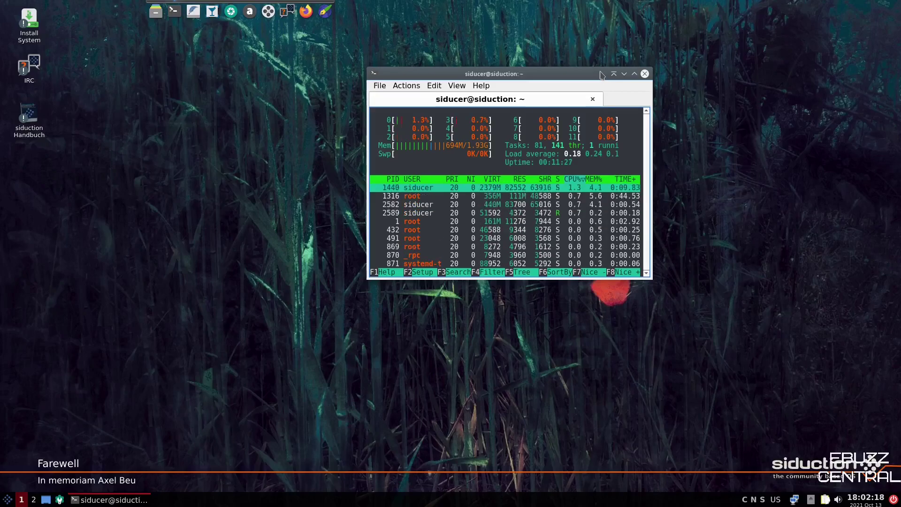
drag(582, 81, 530, 103)
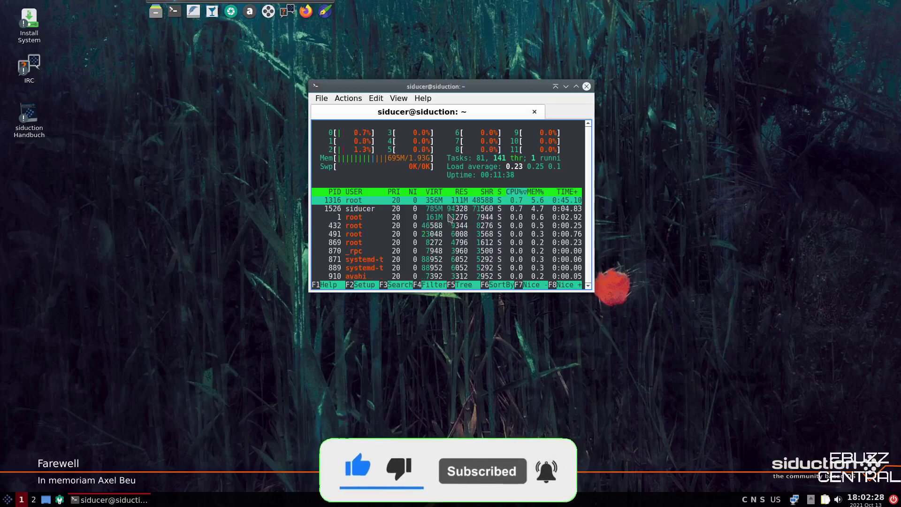
Close the htop terminal, launch FeatherPad and dismiss its File > Open dialog unused.
click(586, 88)
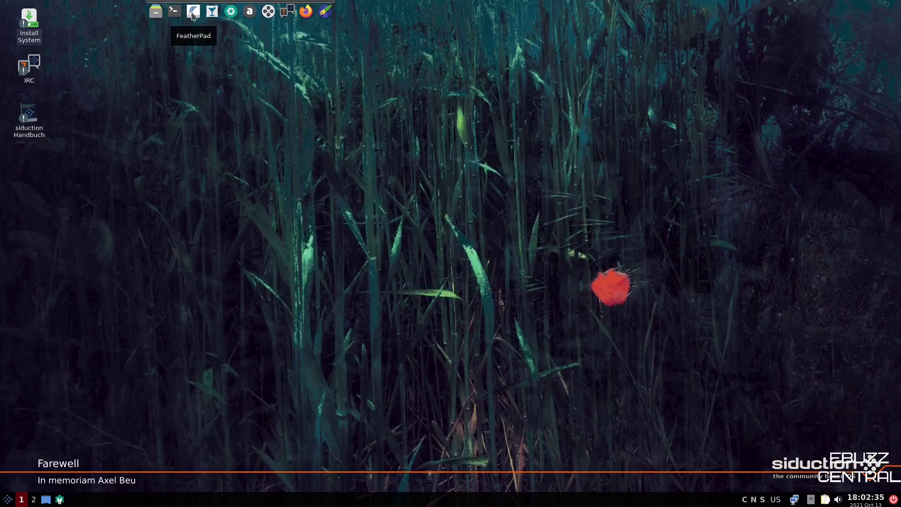
click(193, 11)
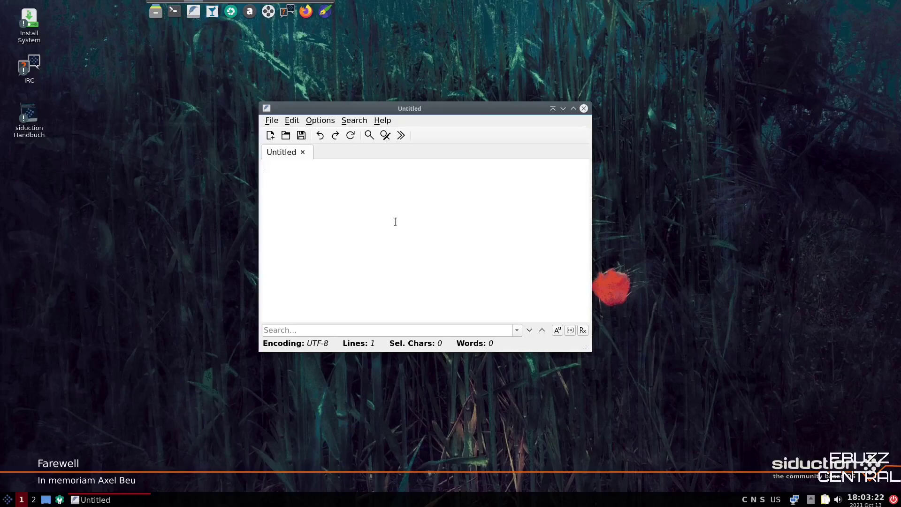
click(272, 122)
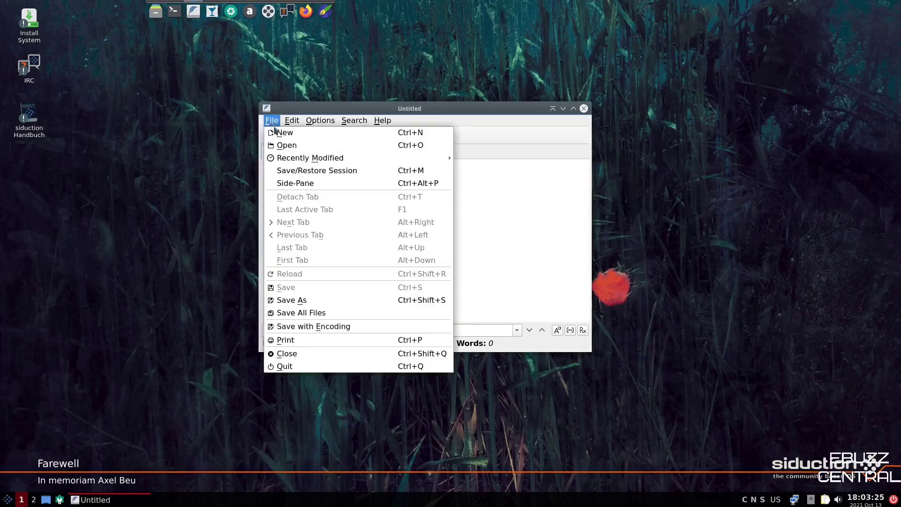
click(286, 148)
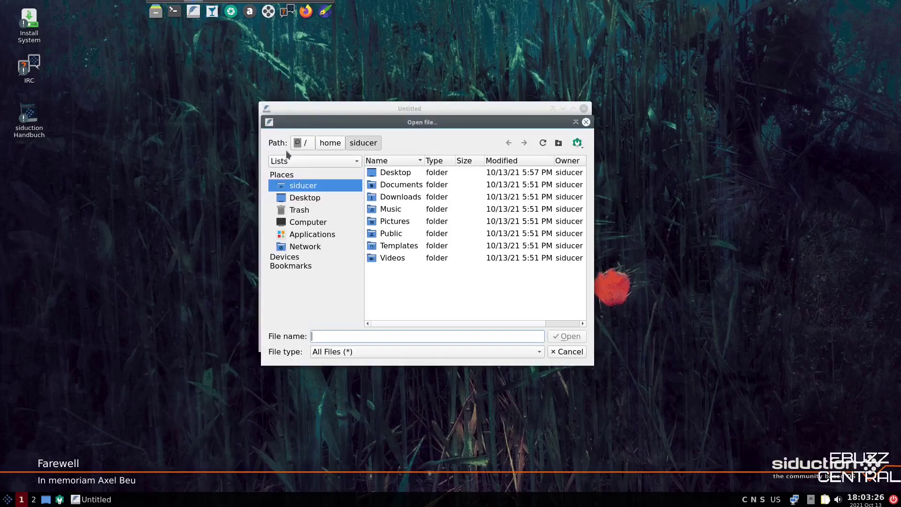
click(585, 125)
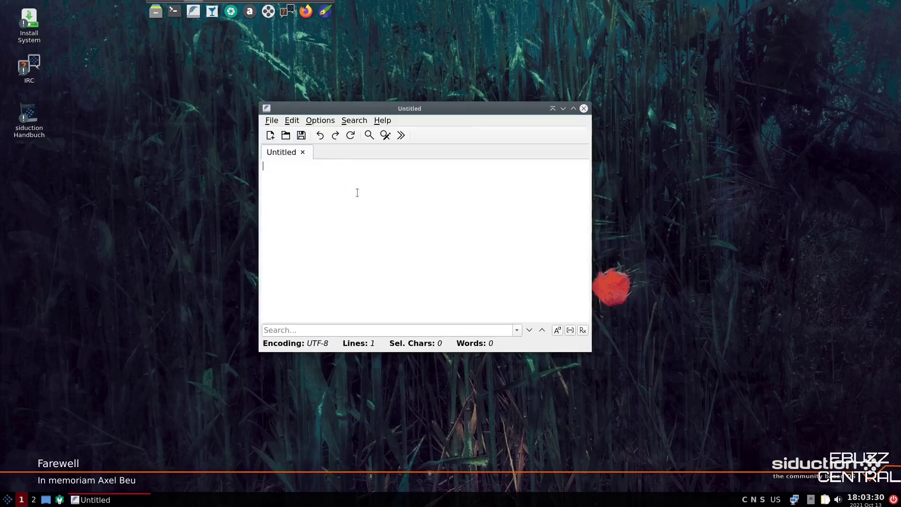
Close the empty FeatherPad editor and the empty nomacs Image Lounge viewer.
click(583, 108)
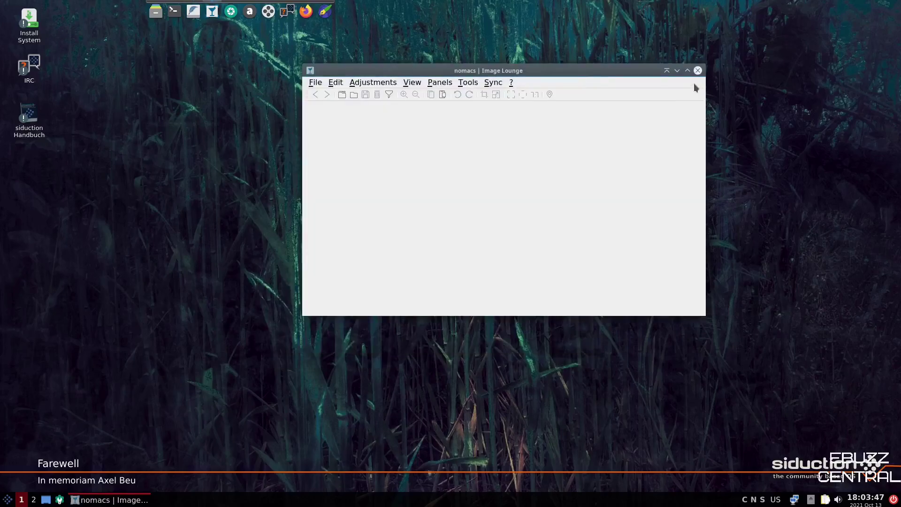
click(698, 74)
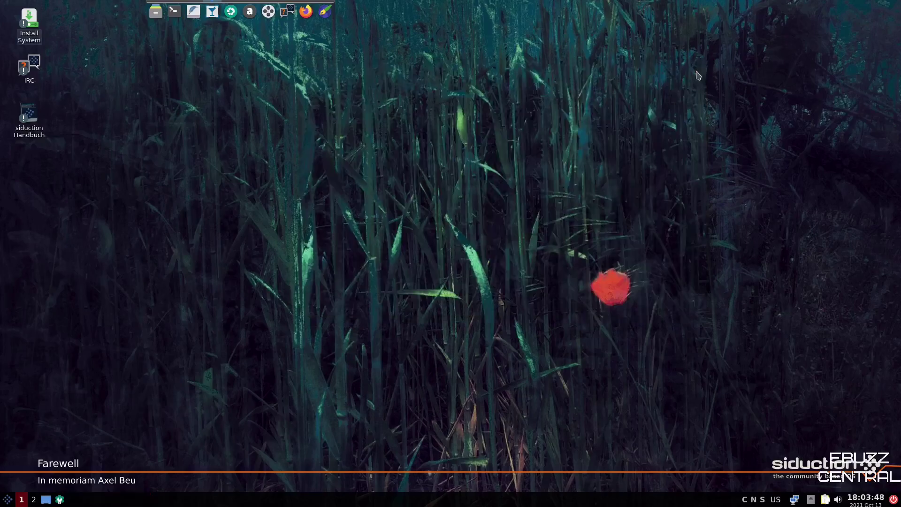
Launch Zim, create the Notes notebook in ~/Notebooks/Notes, view its Home page, then close it.
click(325, 14)
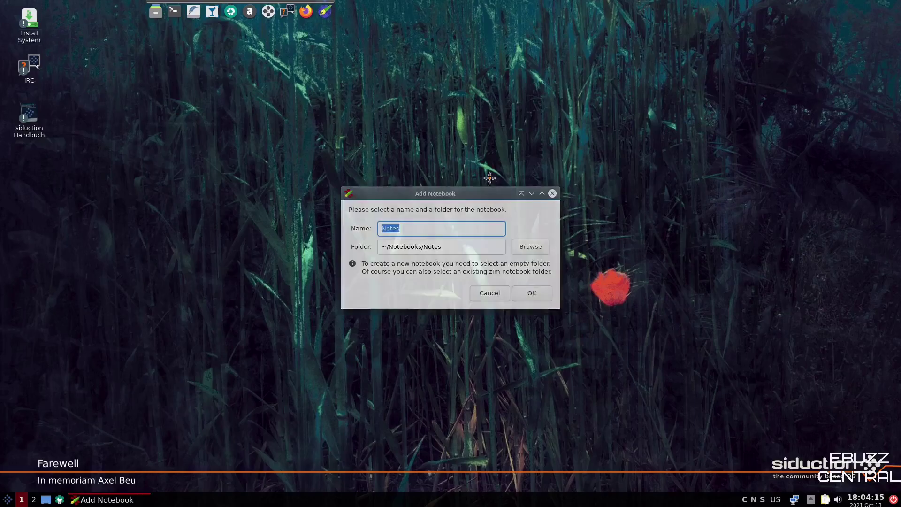
drag(489, 178, 489, 155)
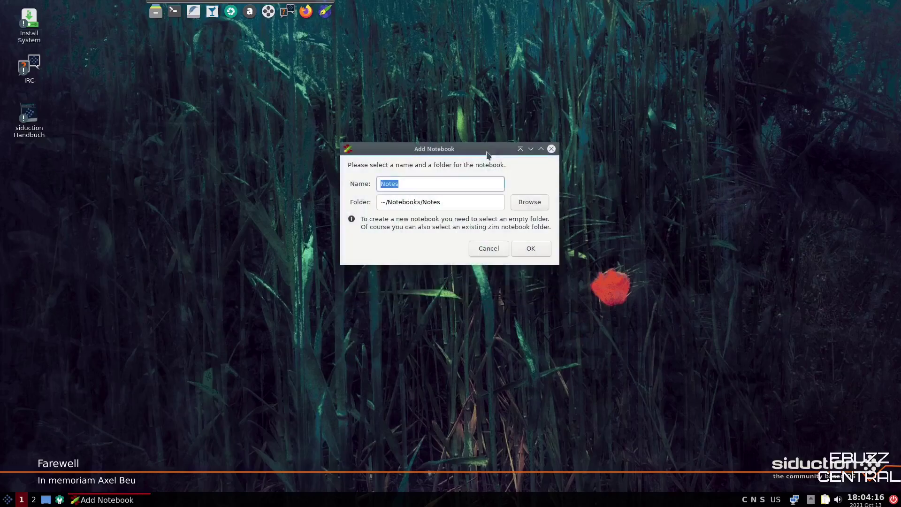
click(523, 249)
drag(684, 9, 551, 64)
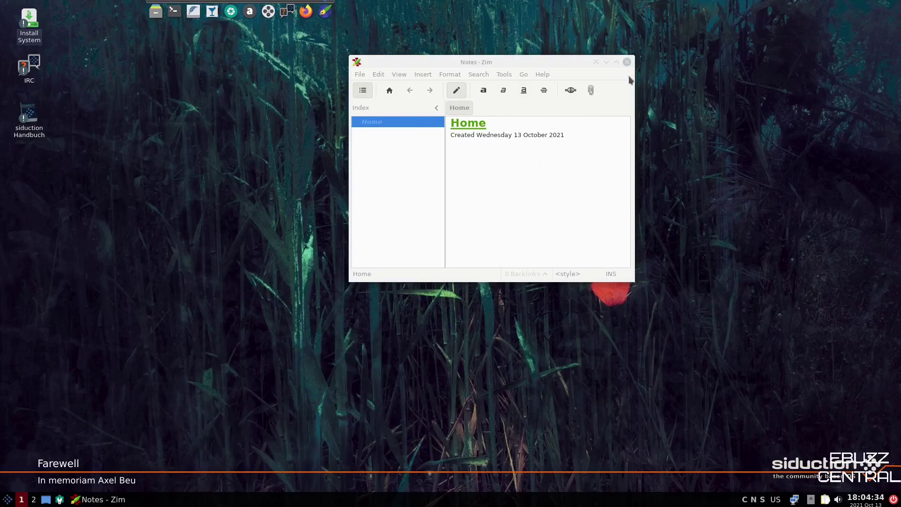
click(628, 62)
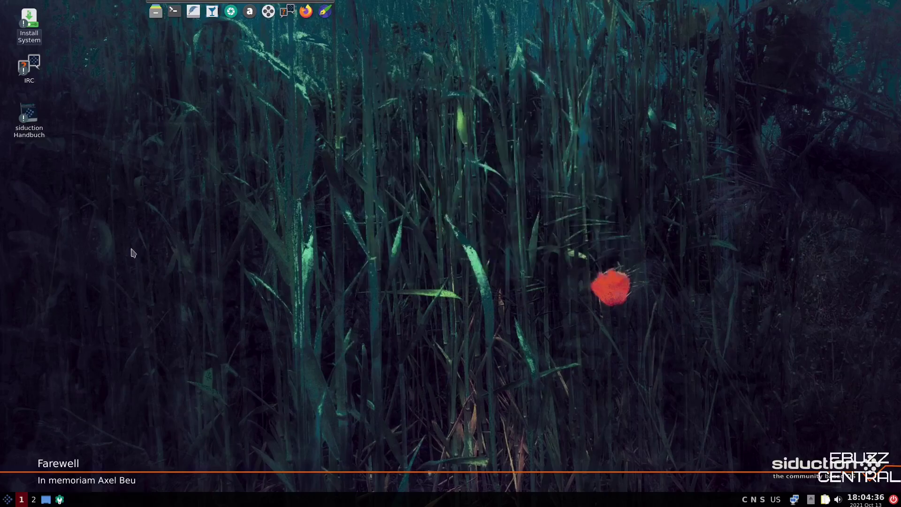
click(5, 501)
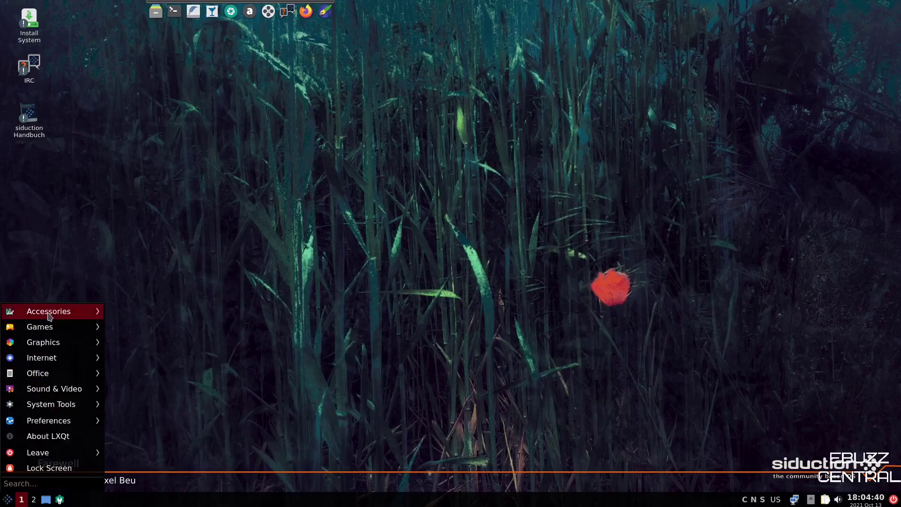
mouse_move(49, 317)
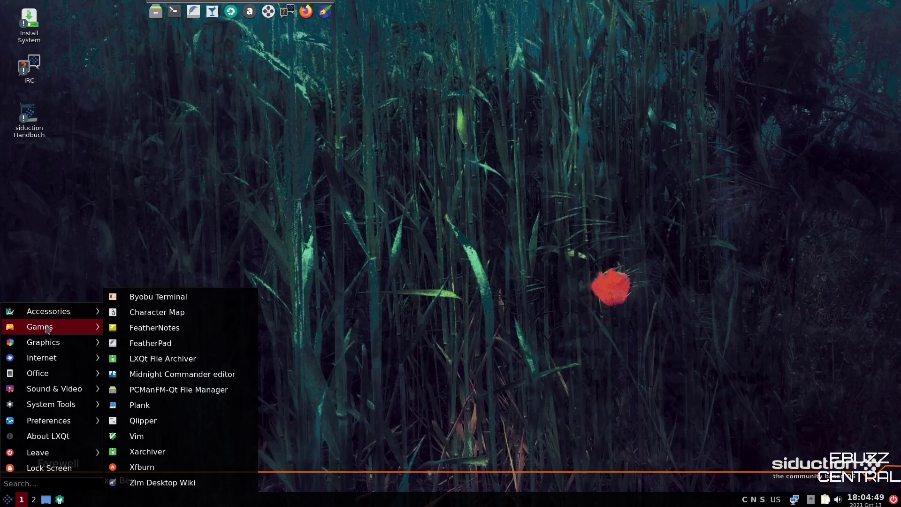
mouse_move(45, 347)
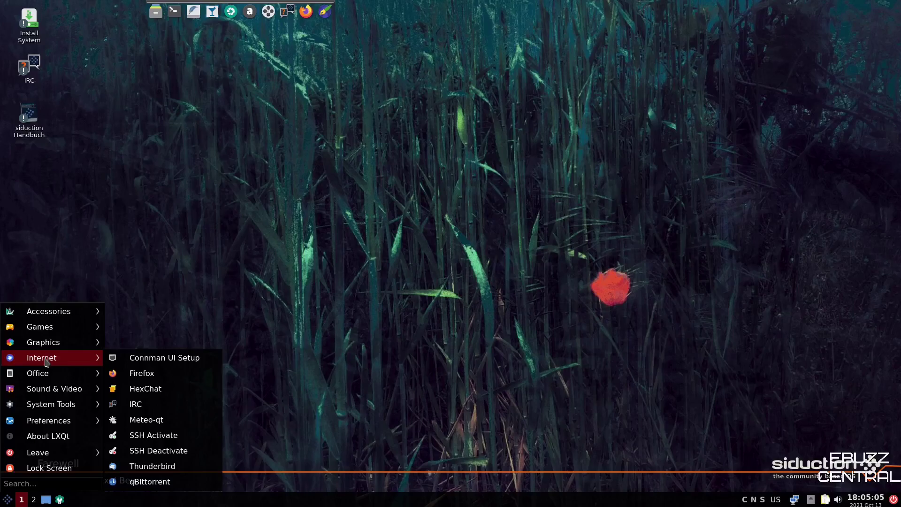
mouse_move(48, 378)
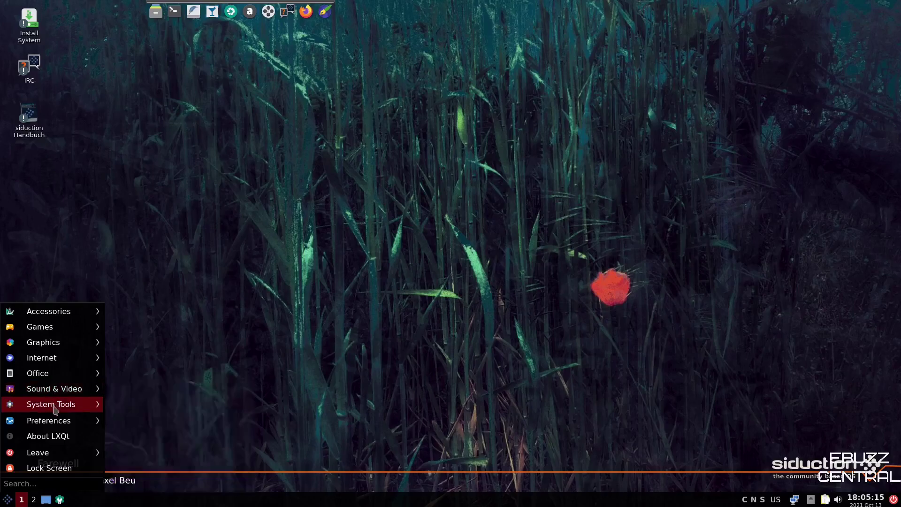
mouse_move(56, 410)
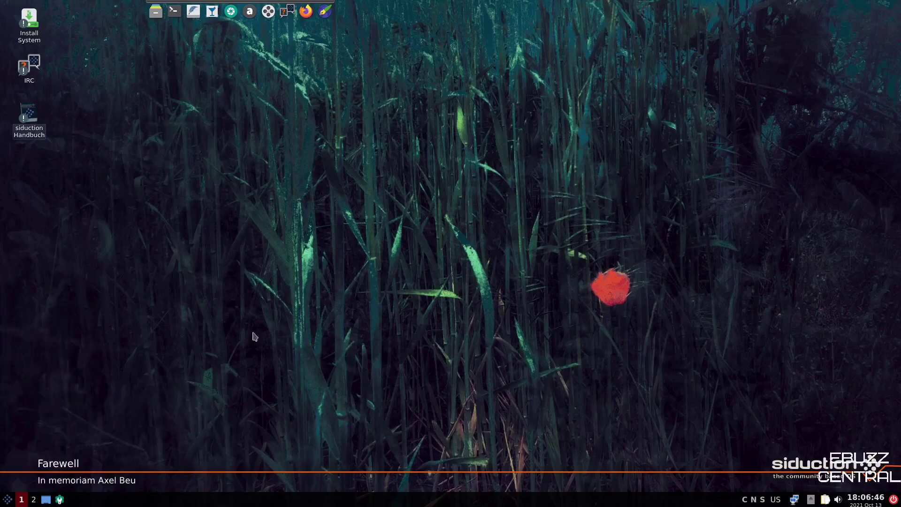
click(8, 499)
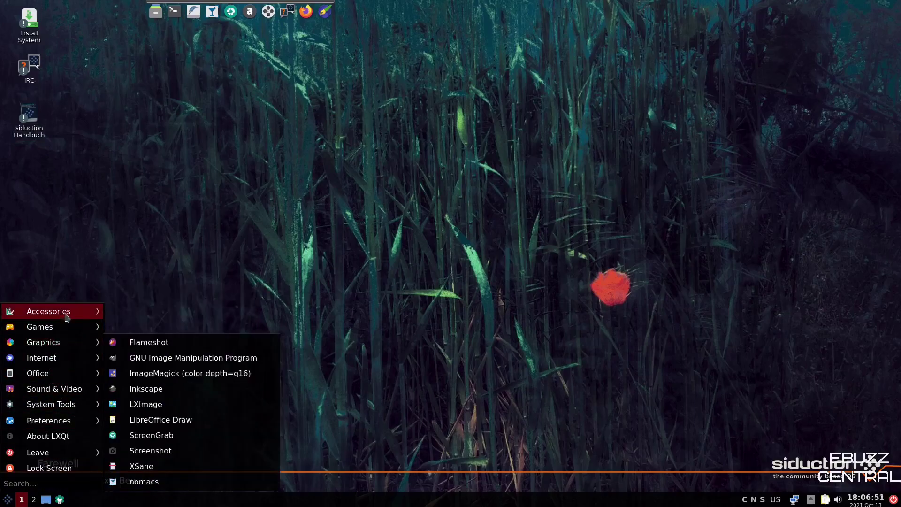
key(Escape)
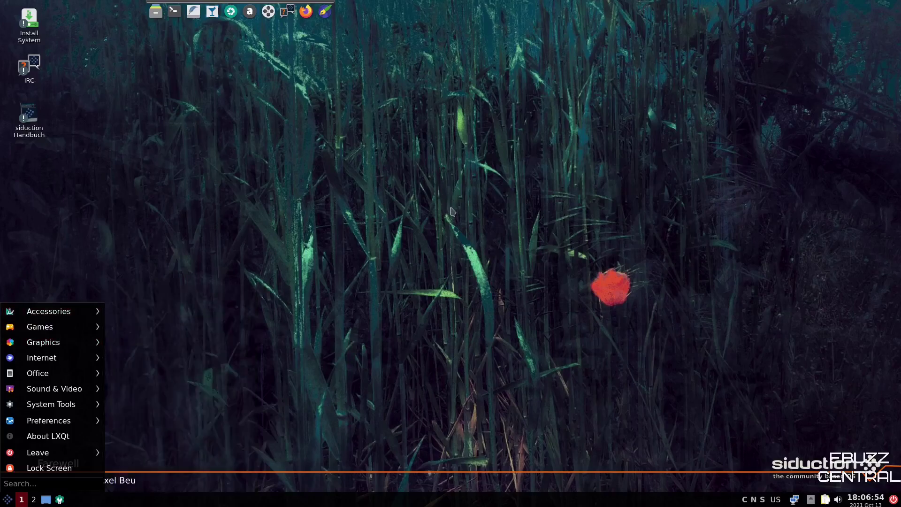
key(Escape)
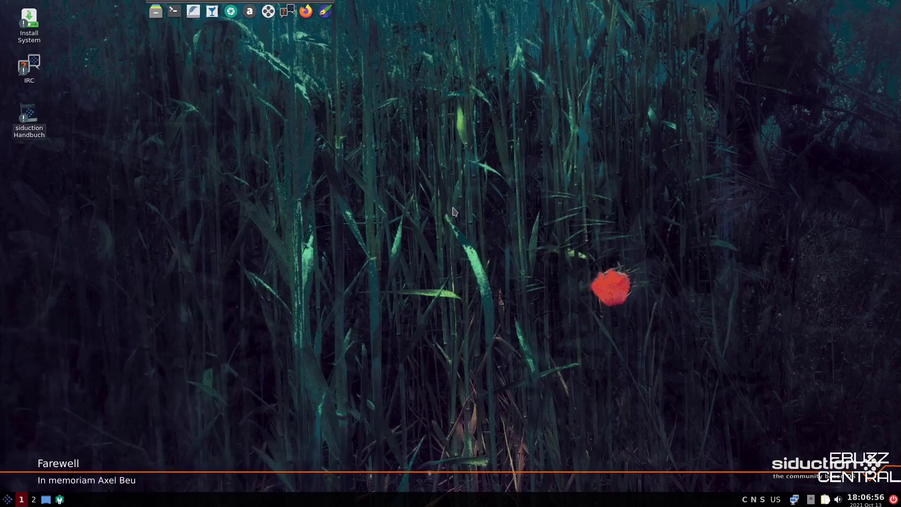